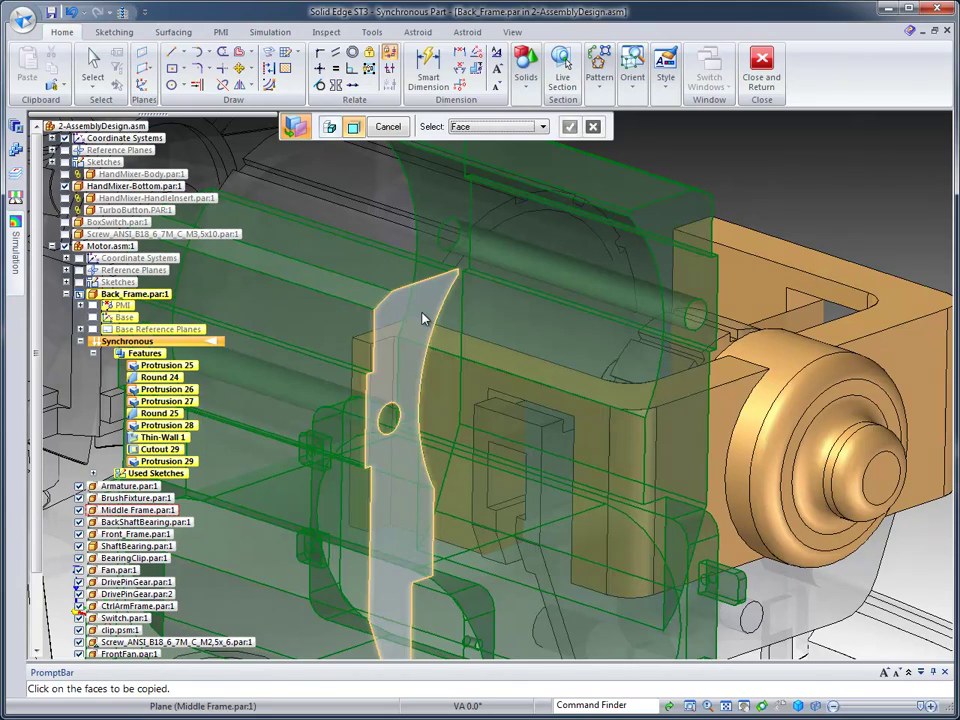
Step: Create an inter-part copy of the Middle Frame's planar face in Back_Frame, and hide the surrounding assembly components
click(424, 317)
right_click(794, 160)
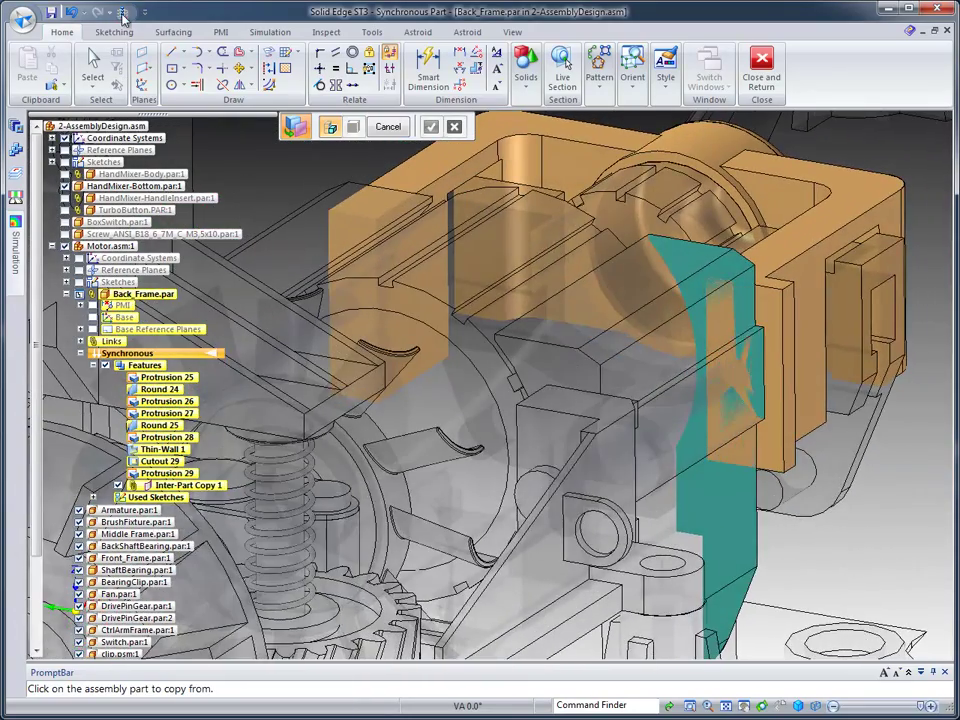
click(122, 15)
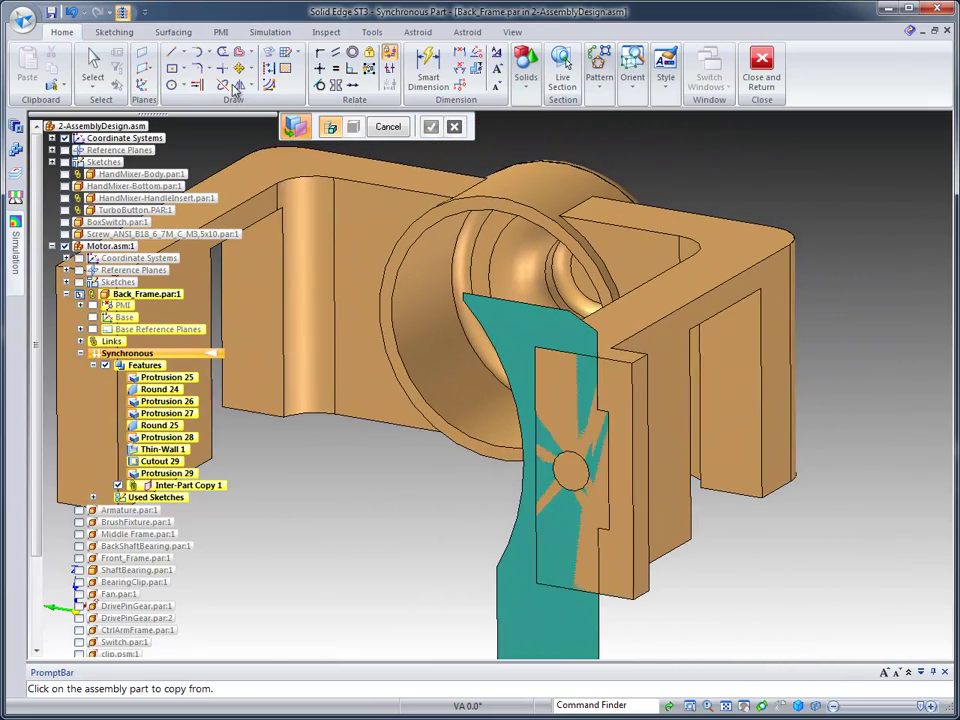
Step: Project the copied face's stepped outer edges onto the arm's end face as a sketch
click(269, 54)
key(l)
click(607, 390)
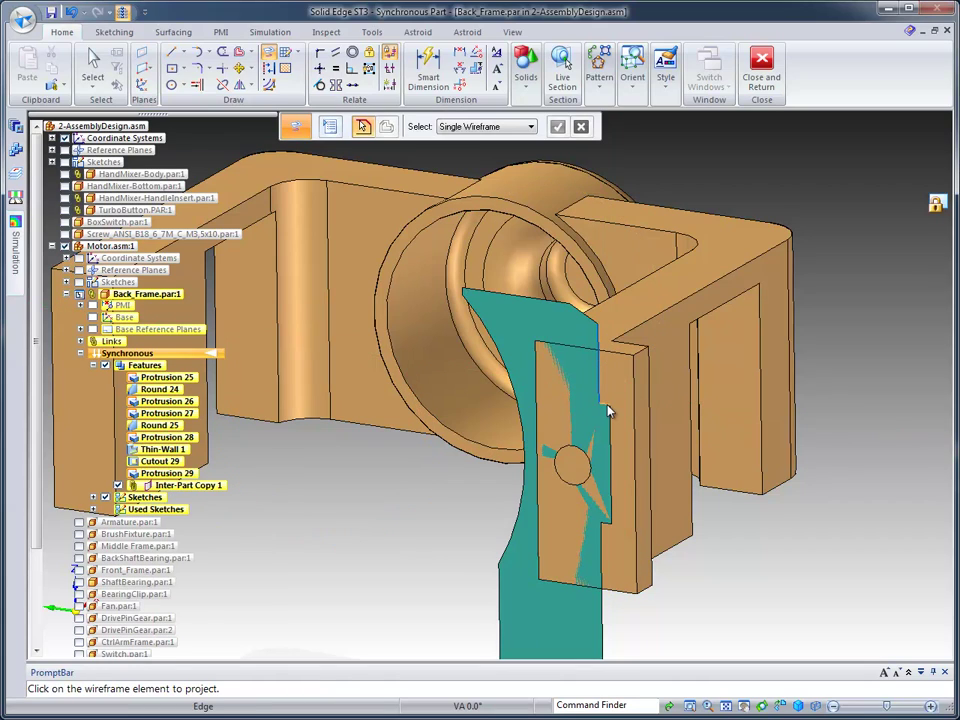
click(602, 543)
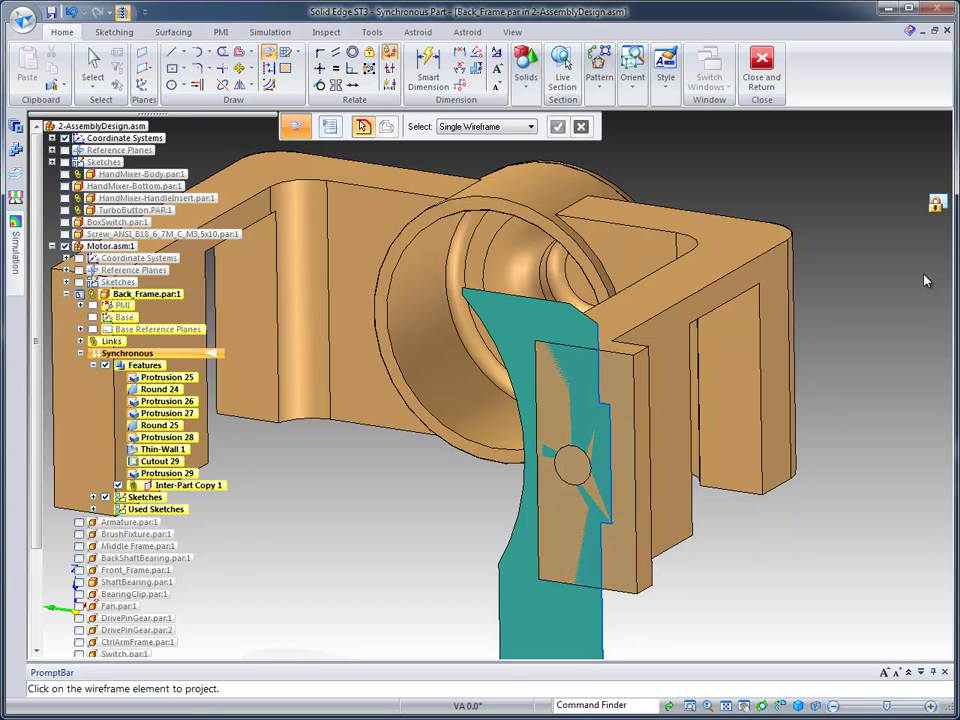
middle_drag(855, 225, 826, 208)
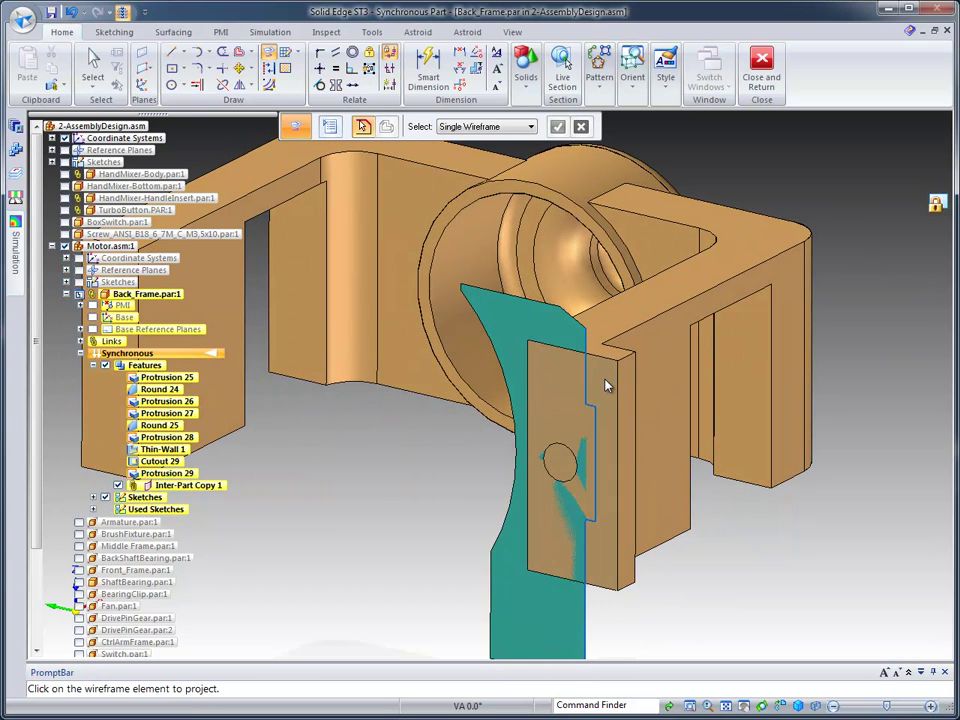
key(Escape)
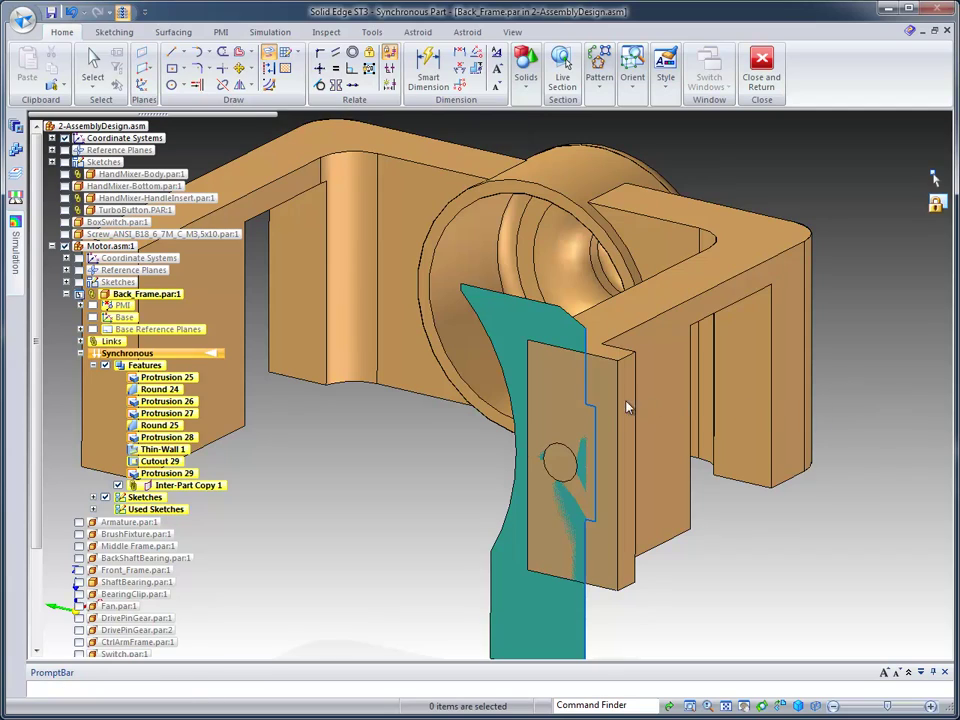
Step: Extrude the region outside the projected stepped edges outward from the arm's end face
click(605, 400)
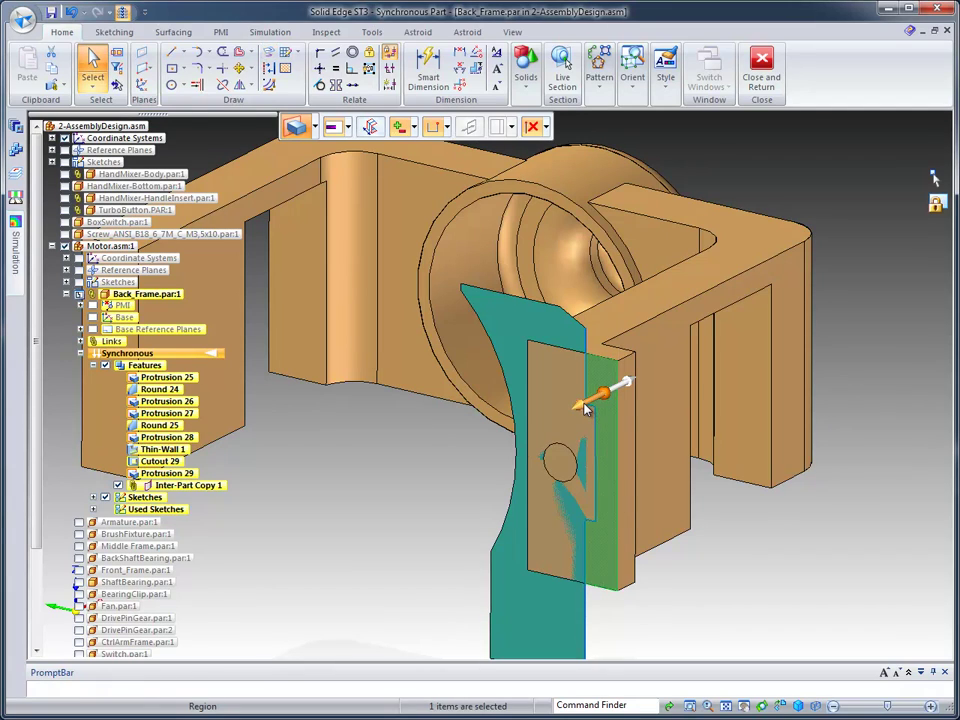
click(587, 408)
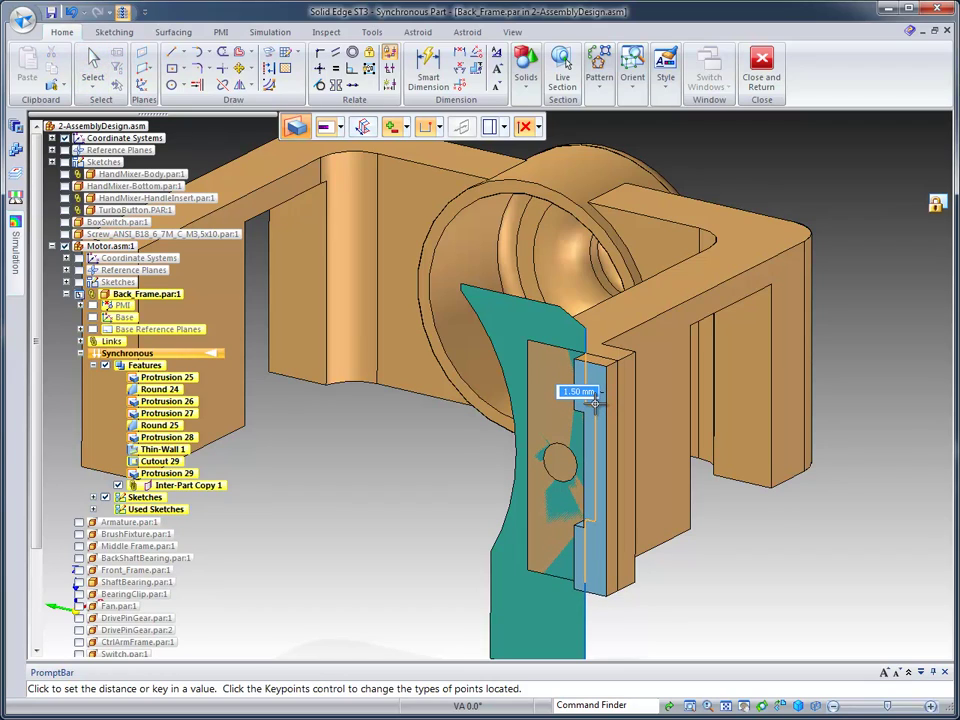
click(594, 401)
key(Escape)
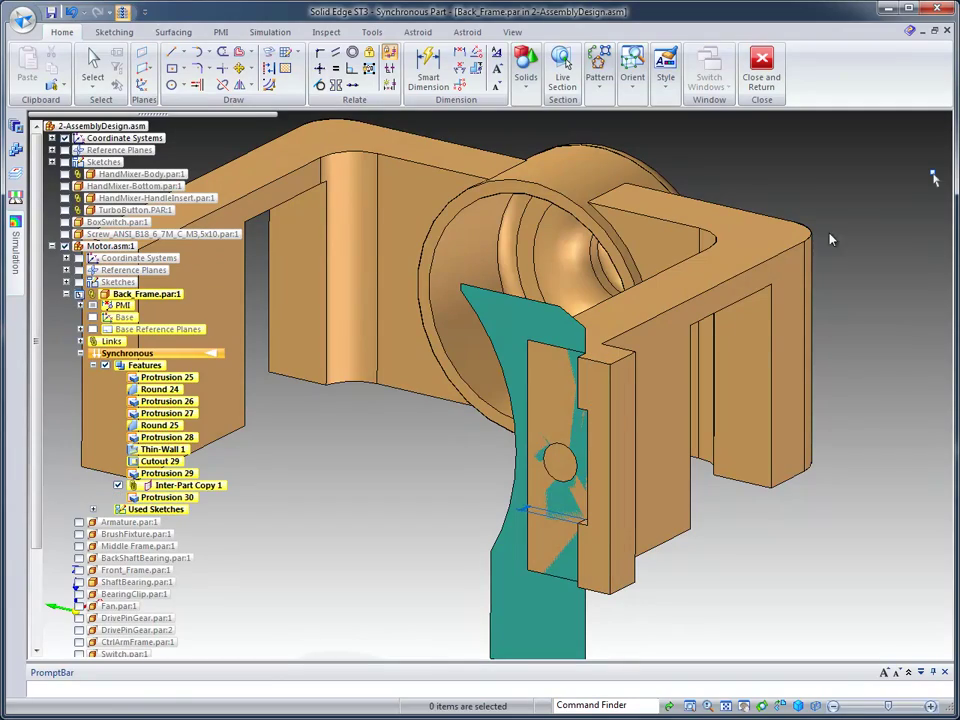
Step: Start a hole and configure it as threaded with a standard M3 thread, 3 mm diameter, threaded to the hole extent
middle_drag(853, 211, 790, 347)
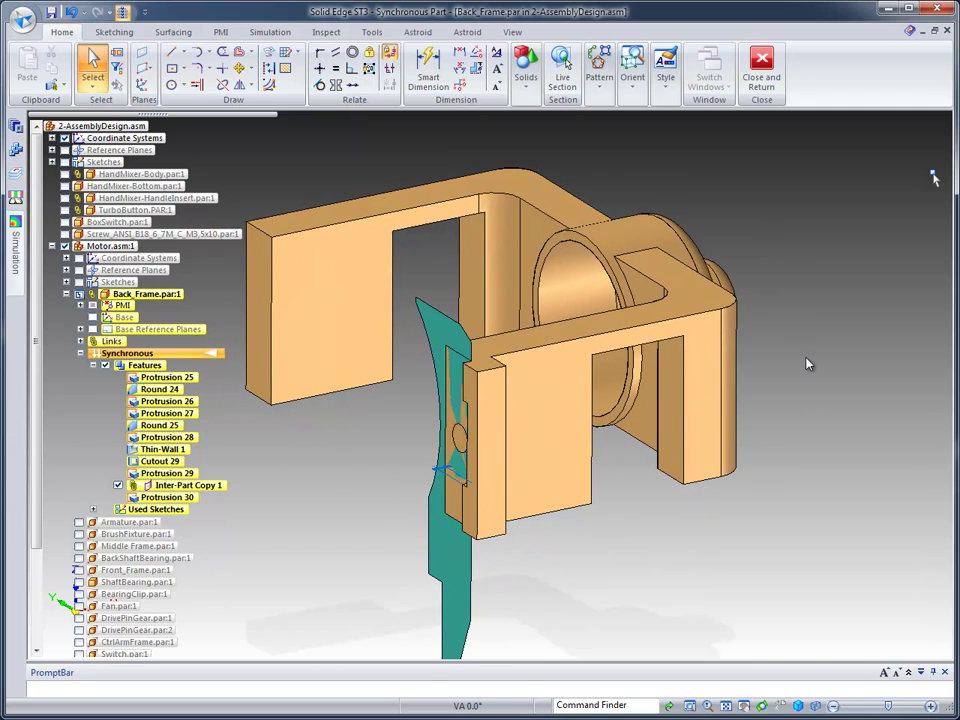
right_click(810, 362)
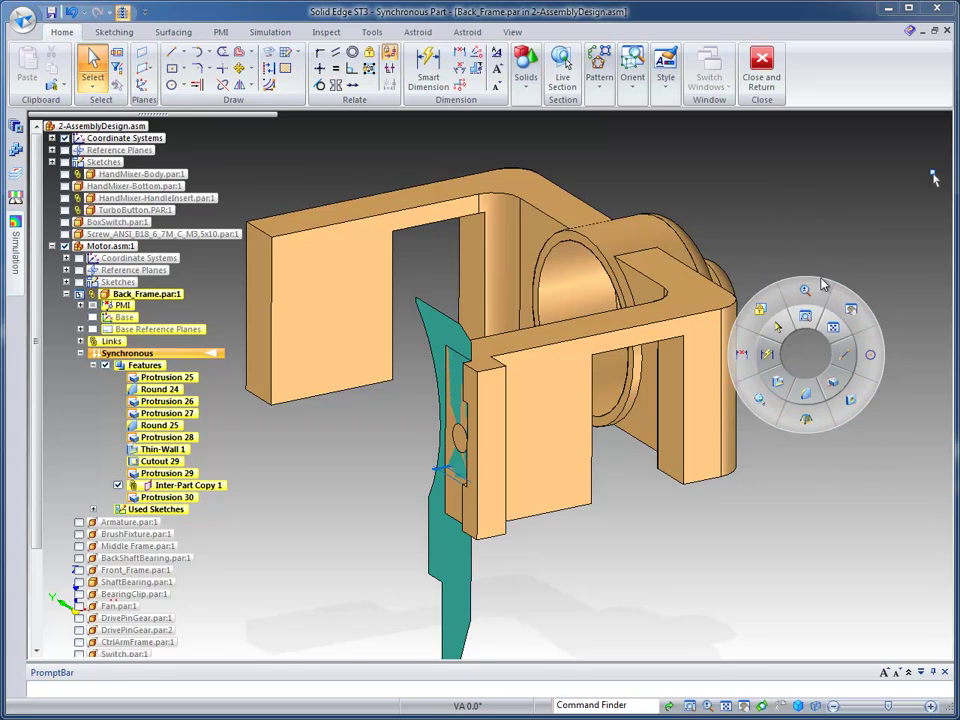
click(790, 202)
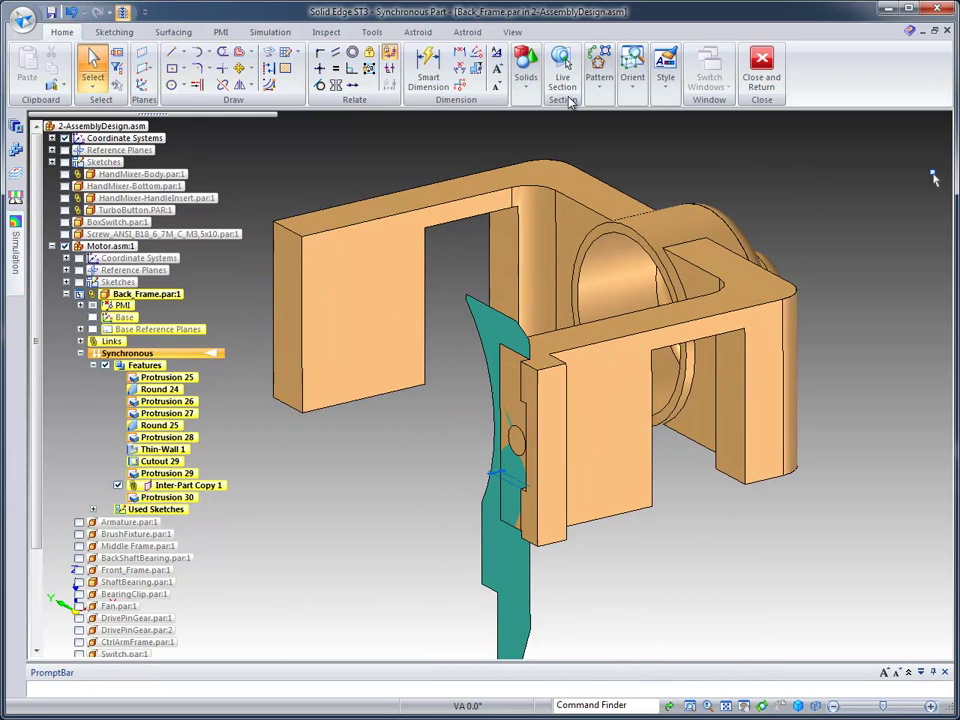
click(528, 86)
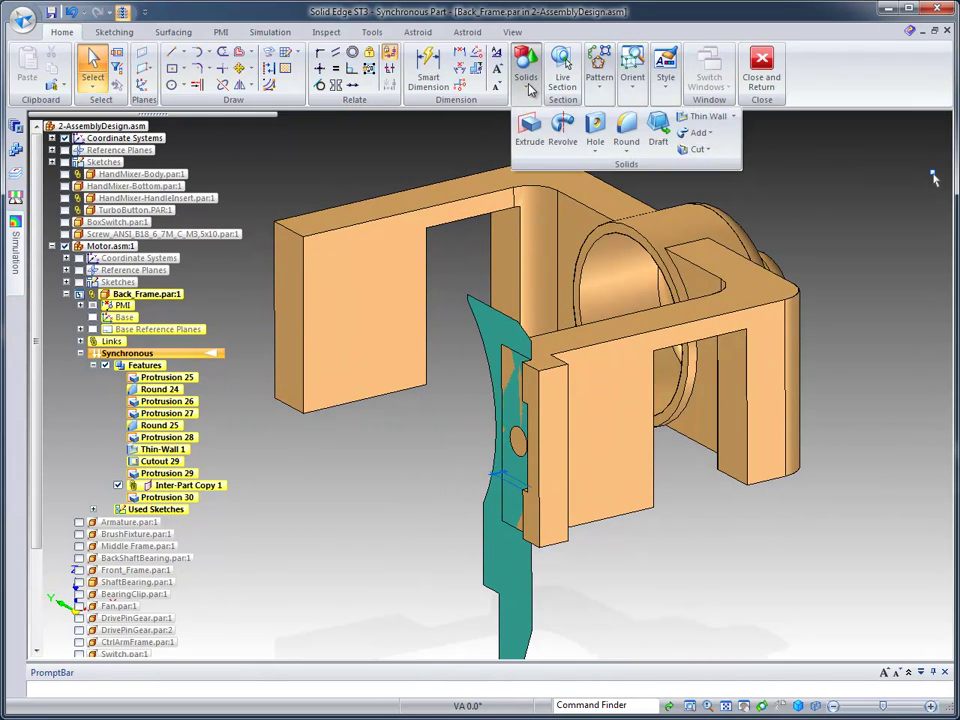
click(595, 126)
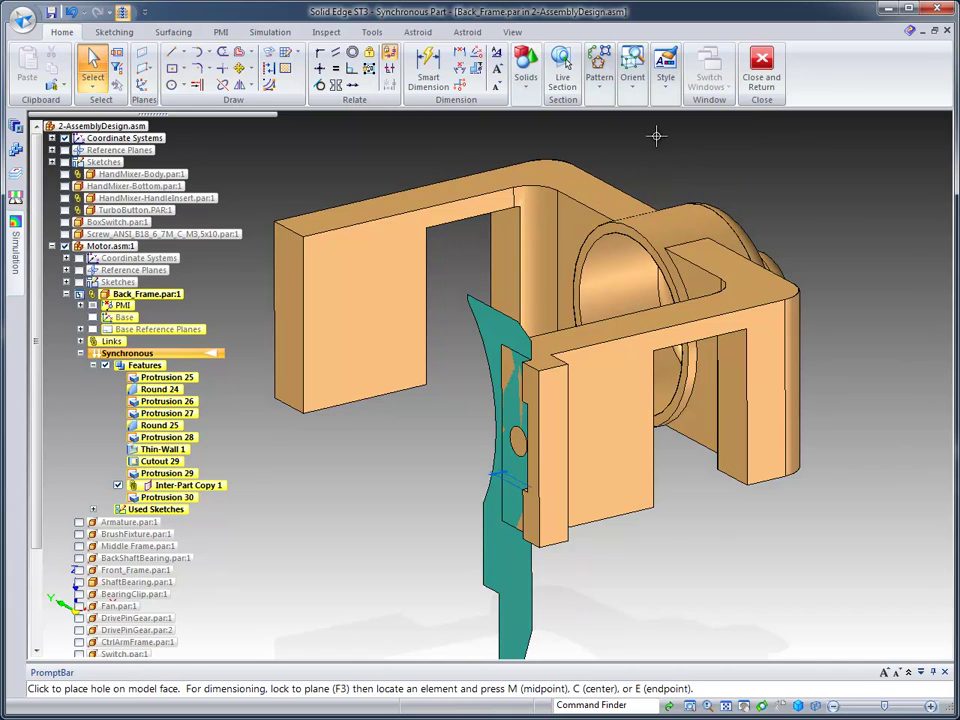
click(326, 129)
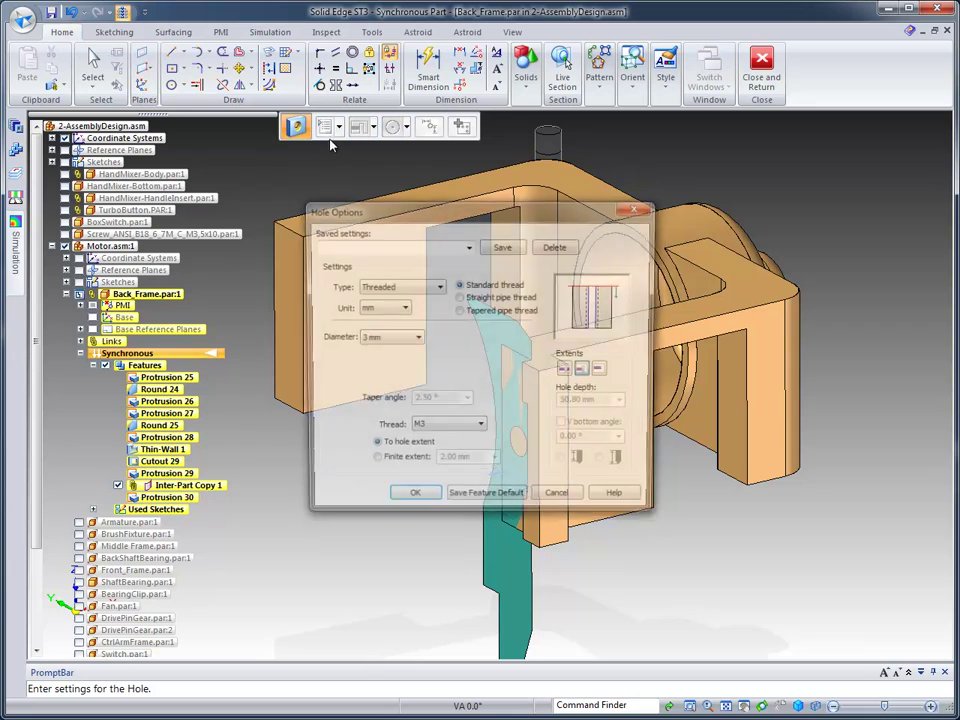
click(443, 288)
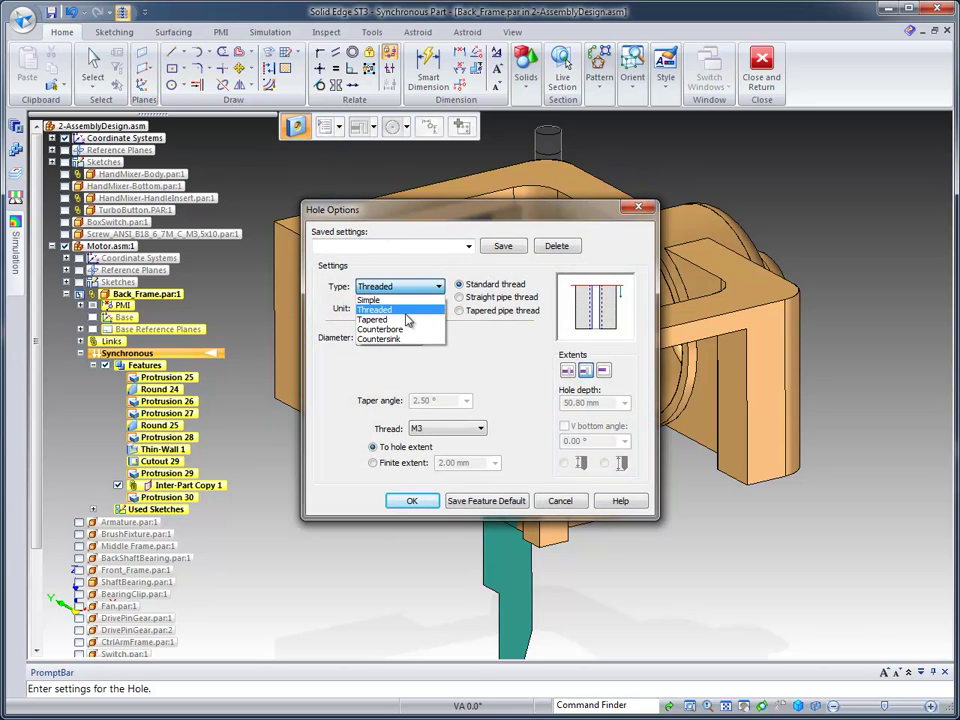
click(406, 311)
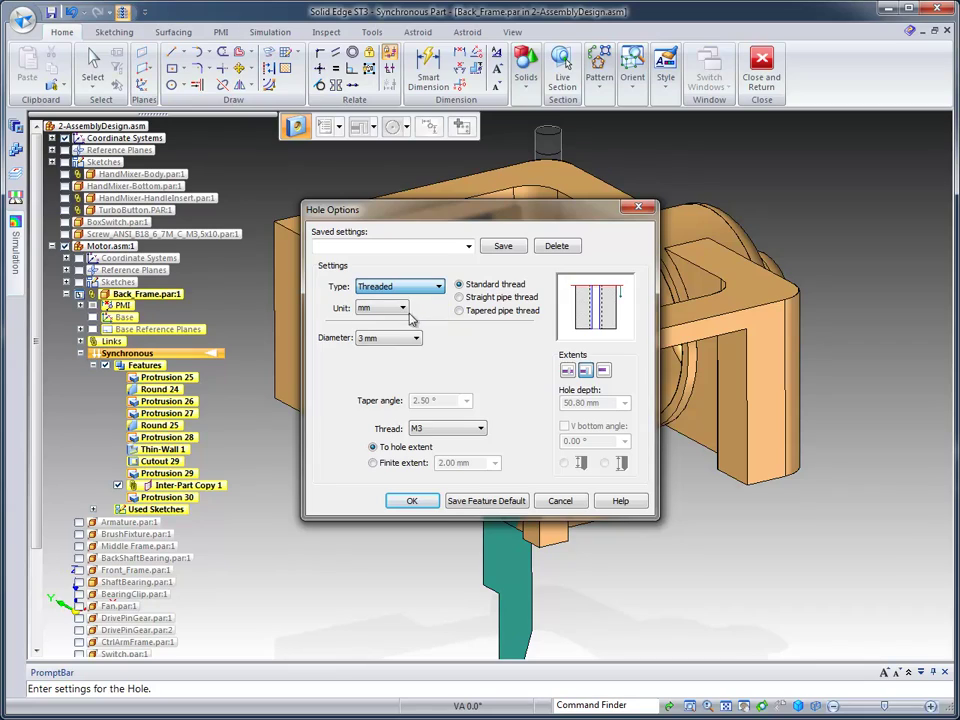
click(409, 501)
Step: Place the M3 threaded hole on the arm's end face, centred on the copied face's circular opening
scroll(416, 499, up, 5)
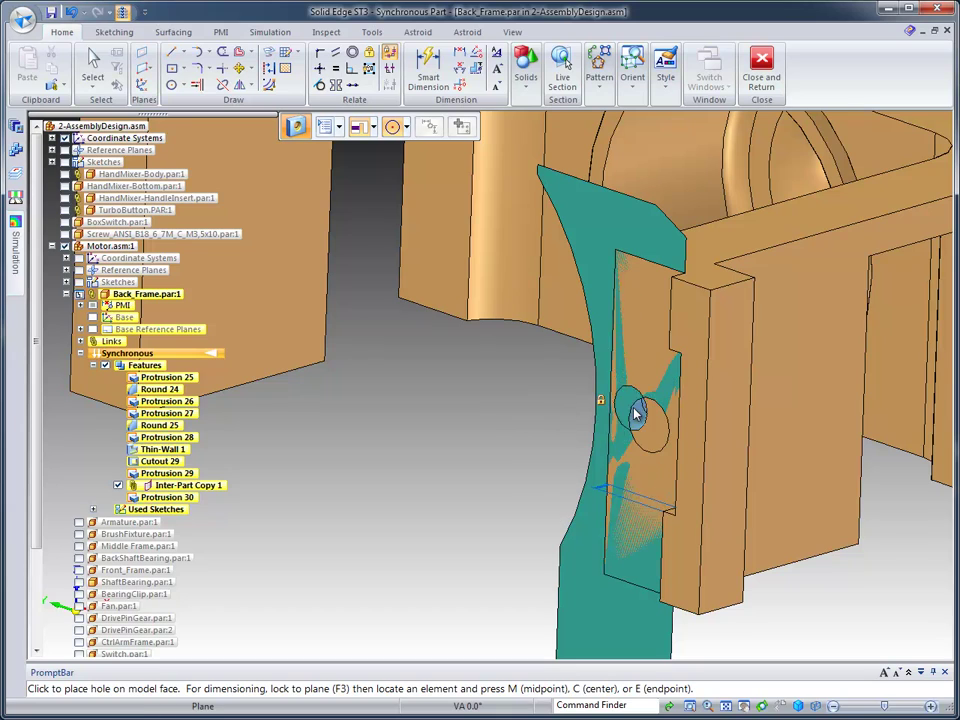
click(638, 410)
click(94, 62)
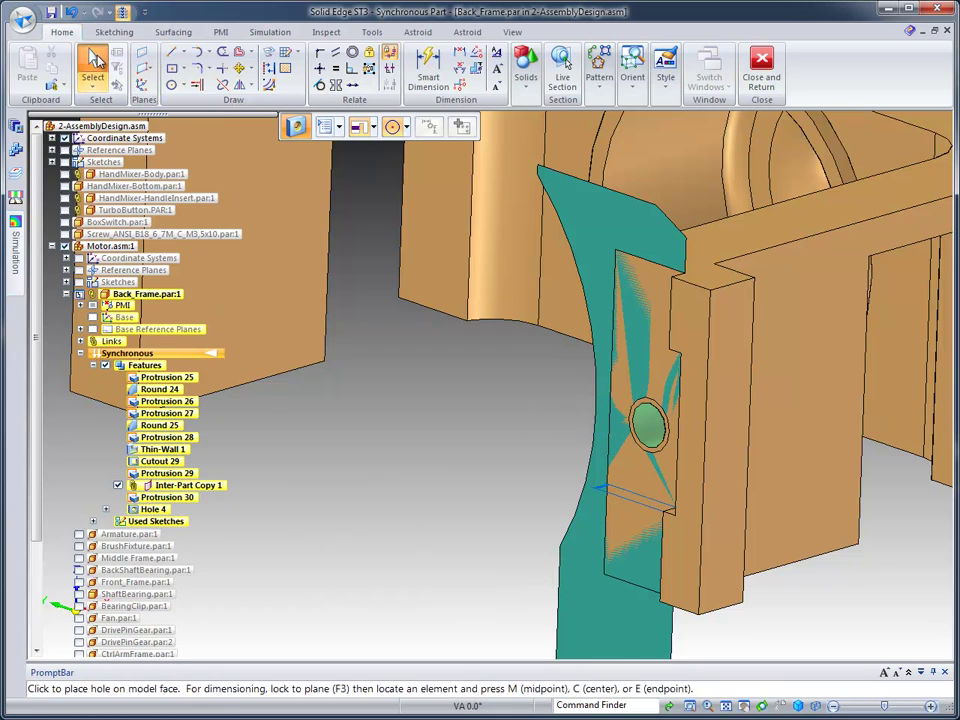
Step: Expand the new hole feature in the feature tree and hide Inter-Part Copy 1
click(106, 509)
click(118, 485)
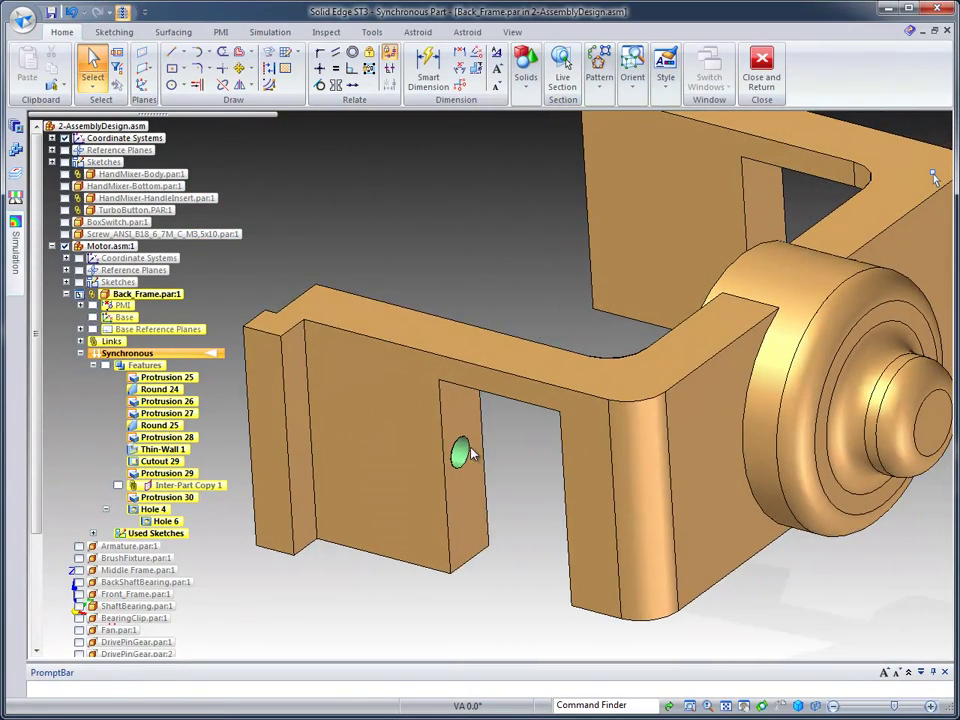
click(471, 454)
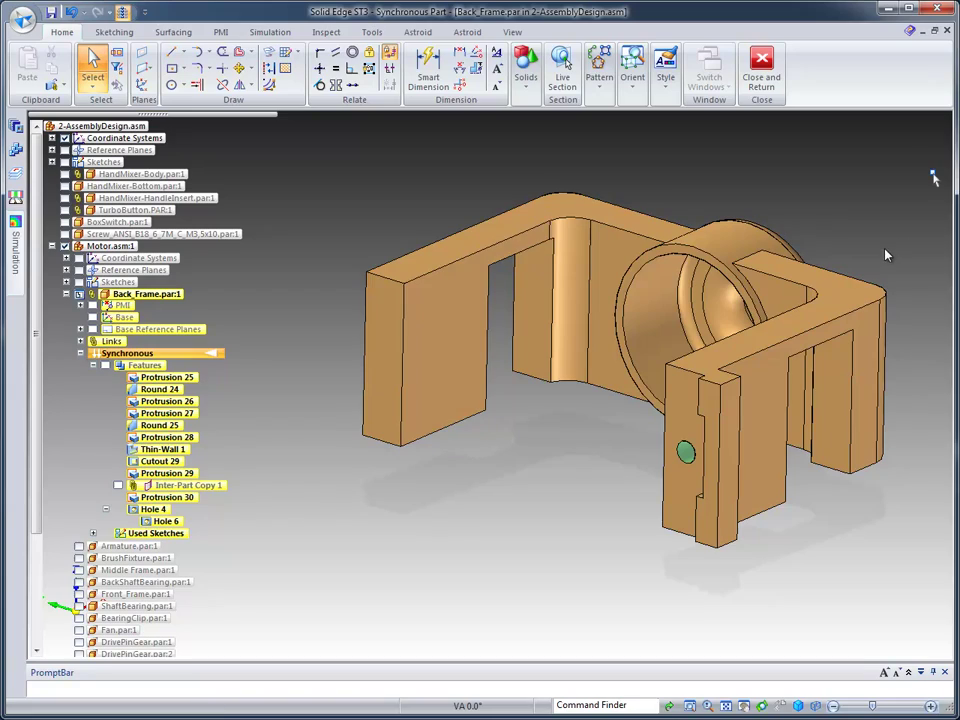
Step: Mirror the stepped arm end with its threaded hole and connected arm faces about the Front (xz) reference plane
middle_drag(884, 252, 574, 485)
drag(670, 578, 688, 545)
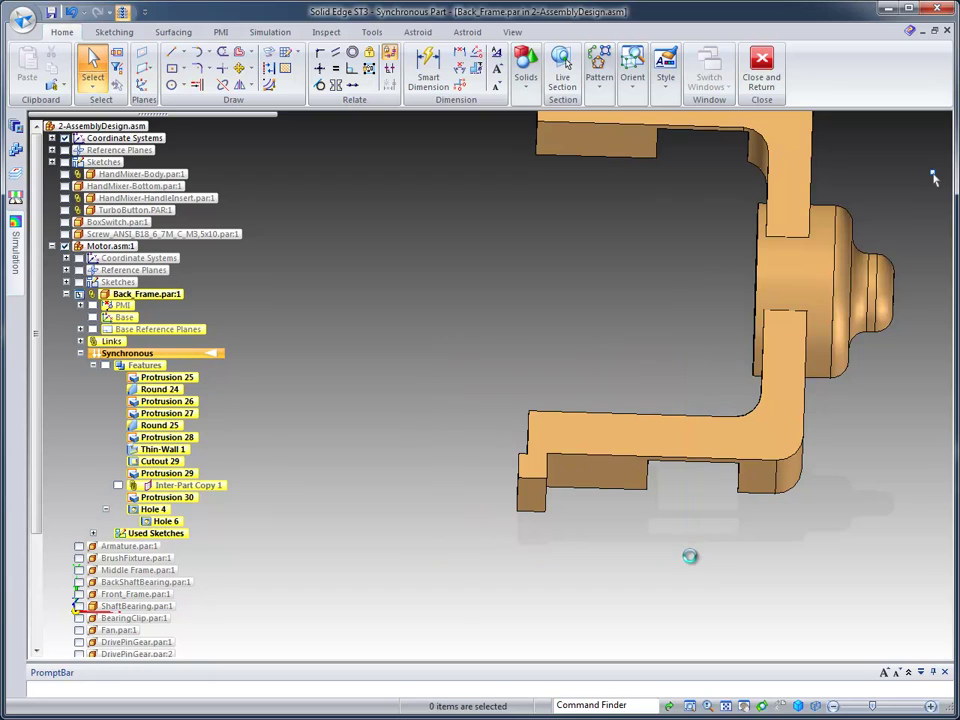
middle_drag(692, 556, 656, 312)
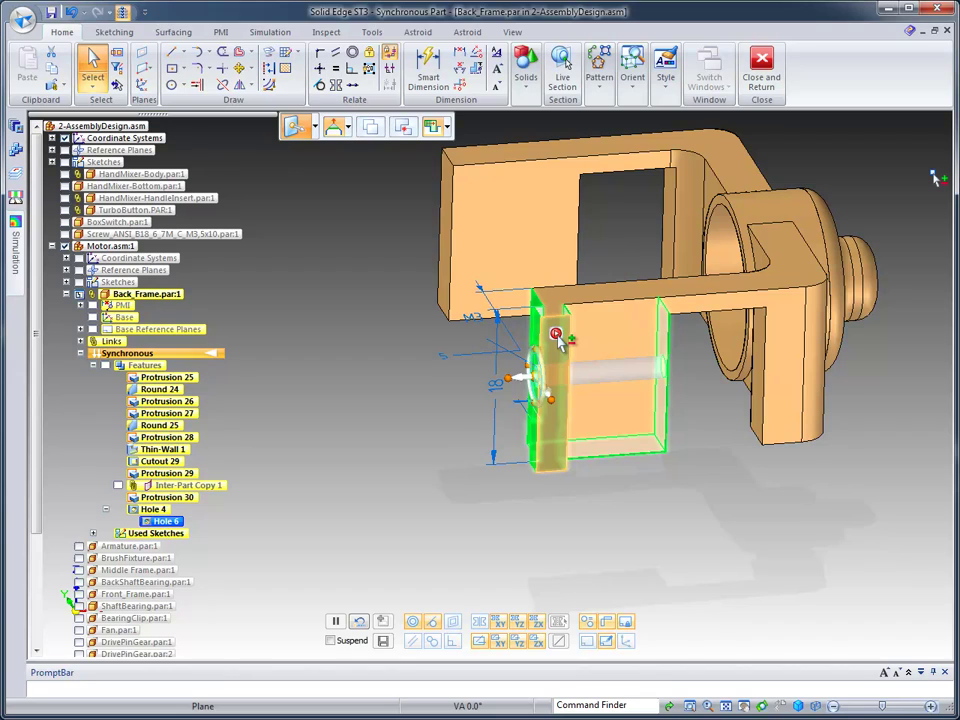
right_click(560, 340)
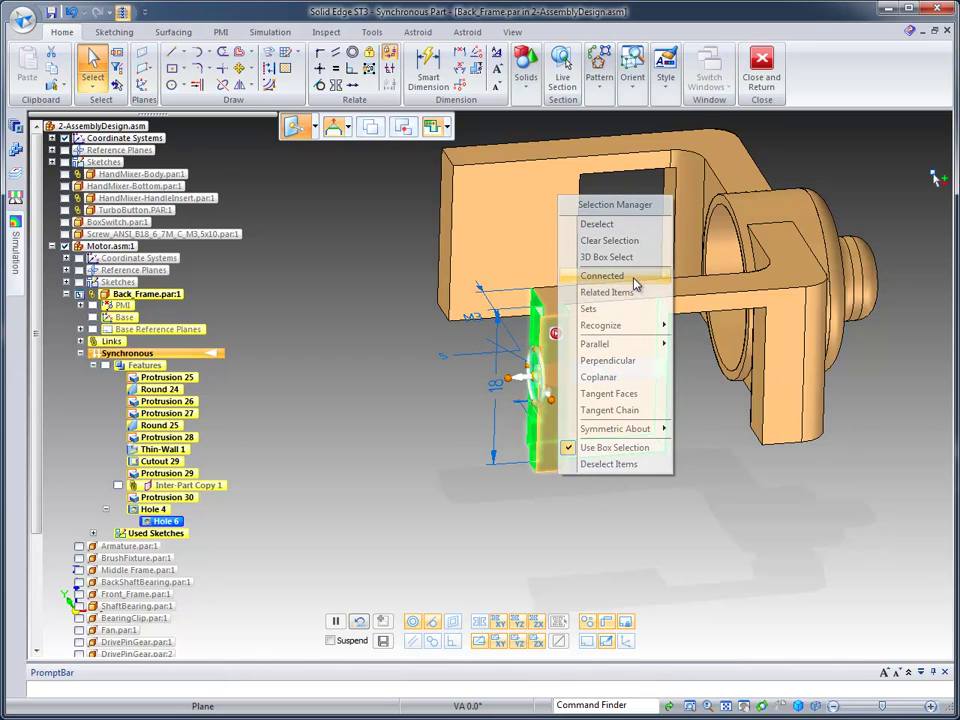
mouse_move(633, 285)
click(716, 277)
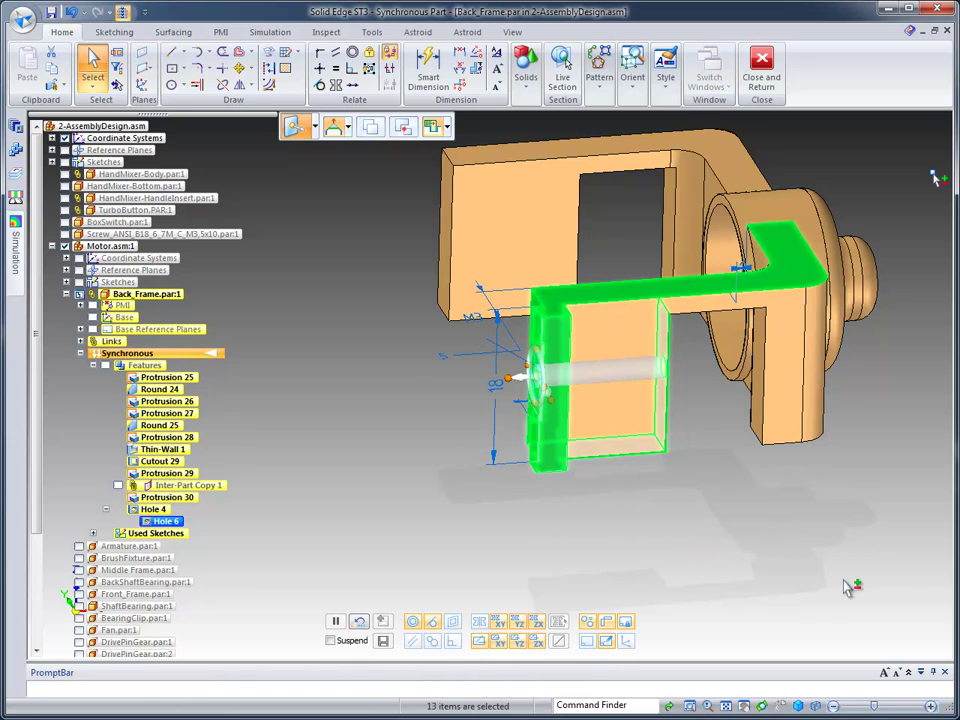
key(ctrl+i)
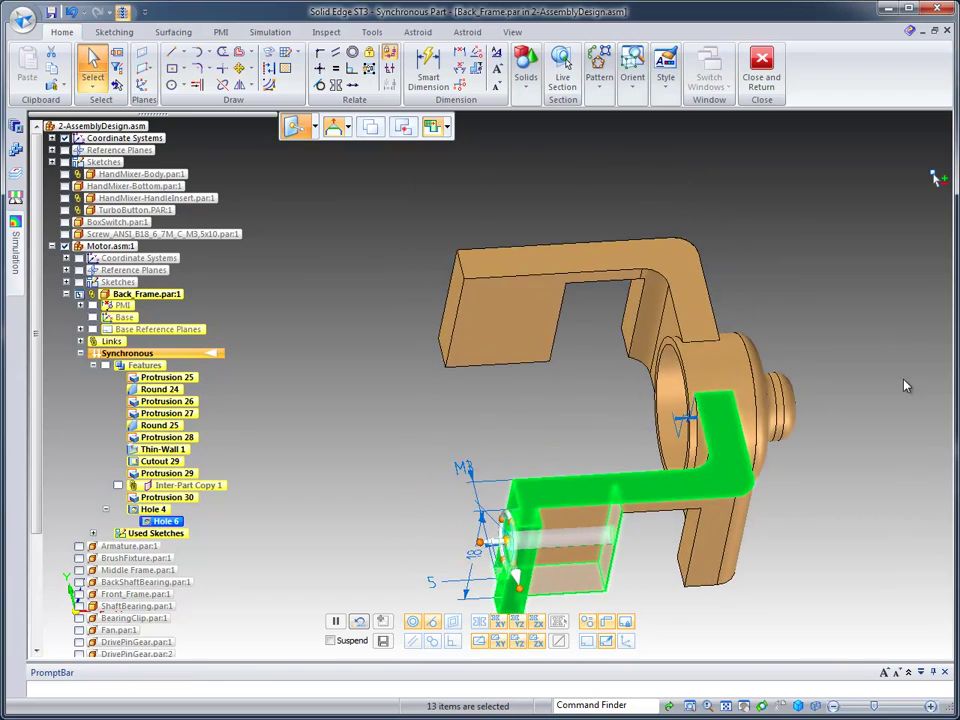
click(599, 75)
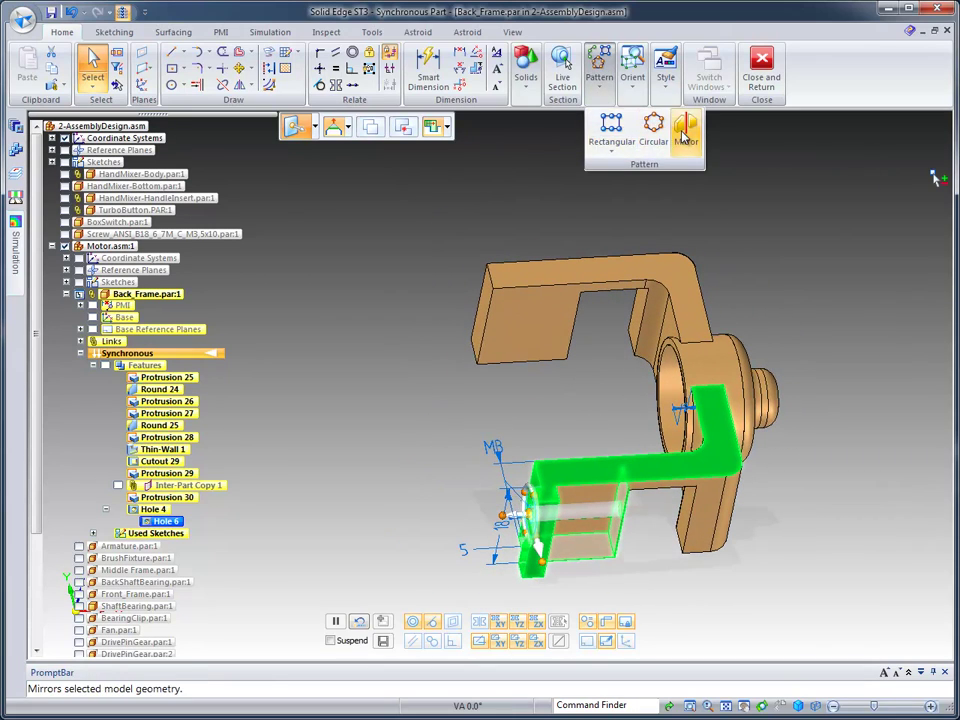
click(684, 128)
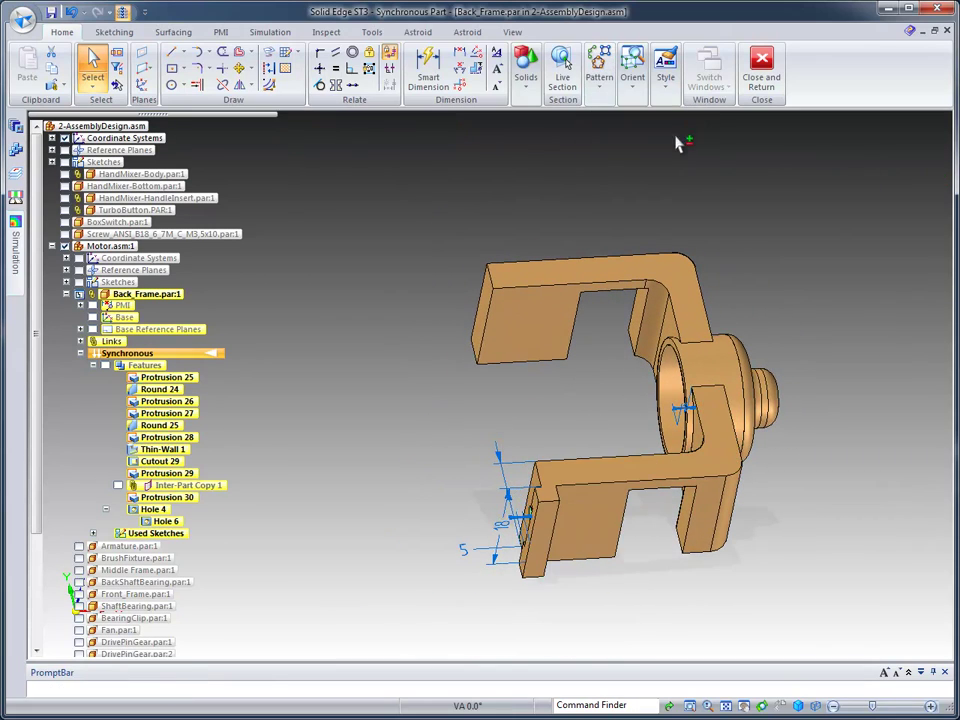
click(80, 329)
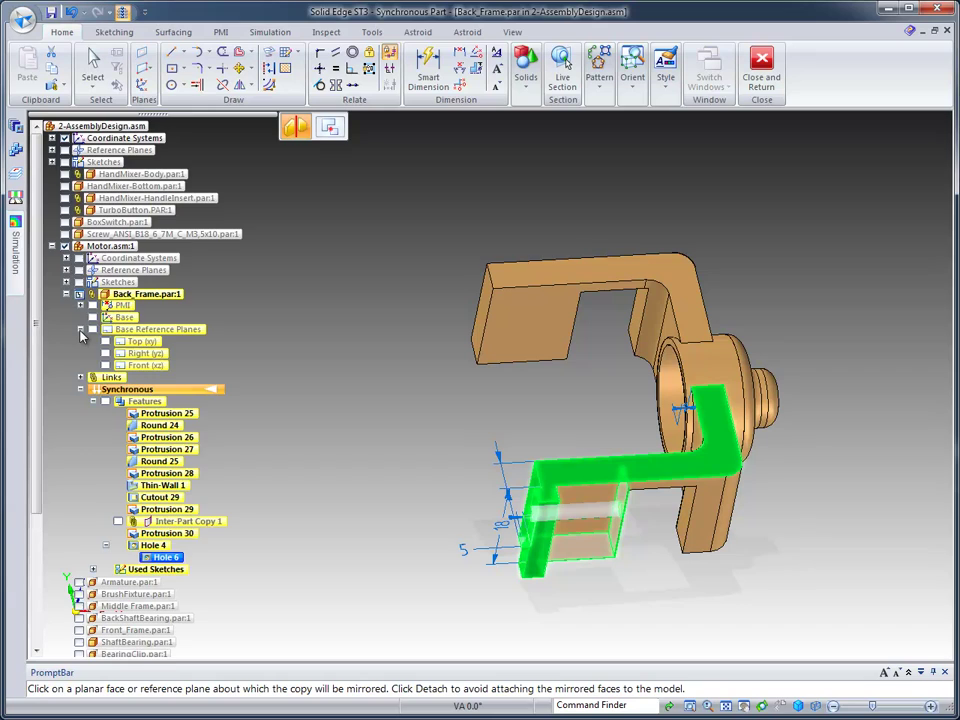
click(140, 367)
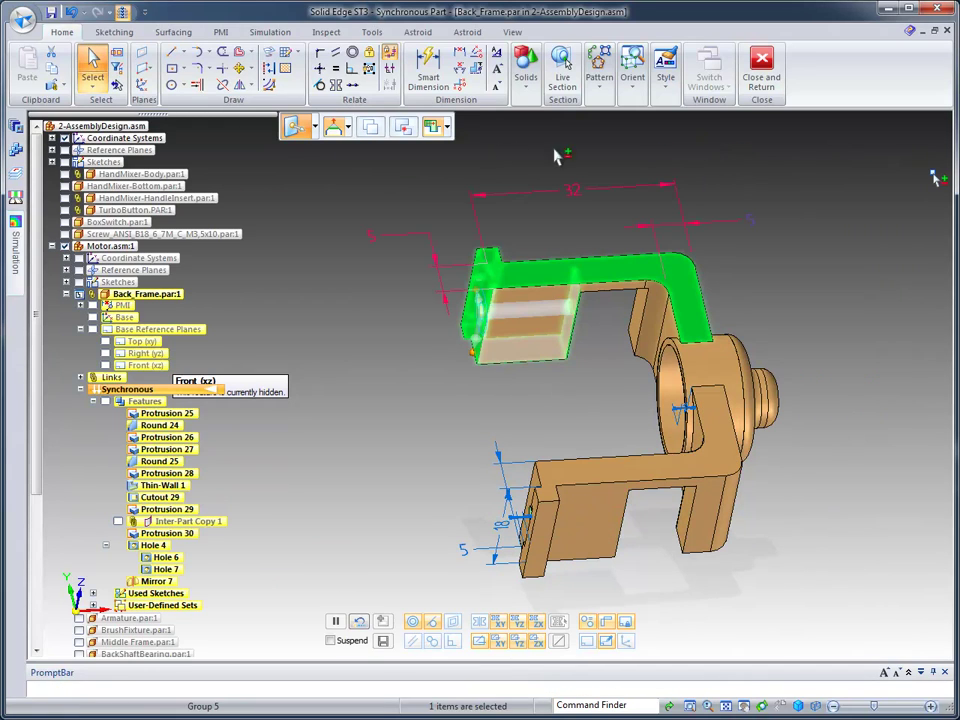
key(Escape)
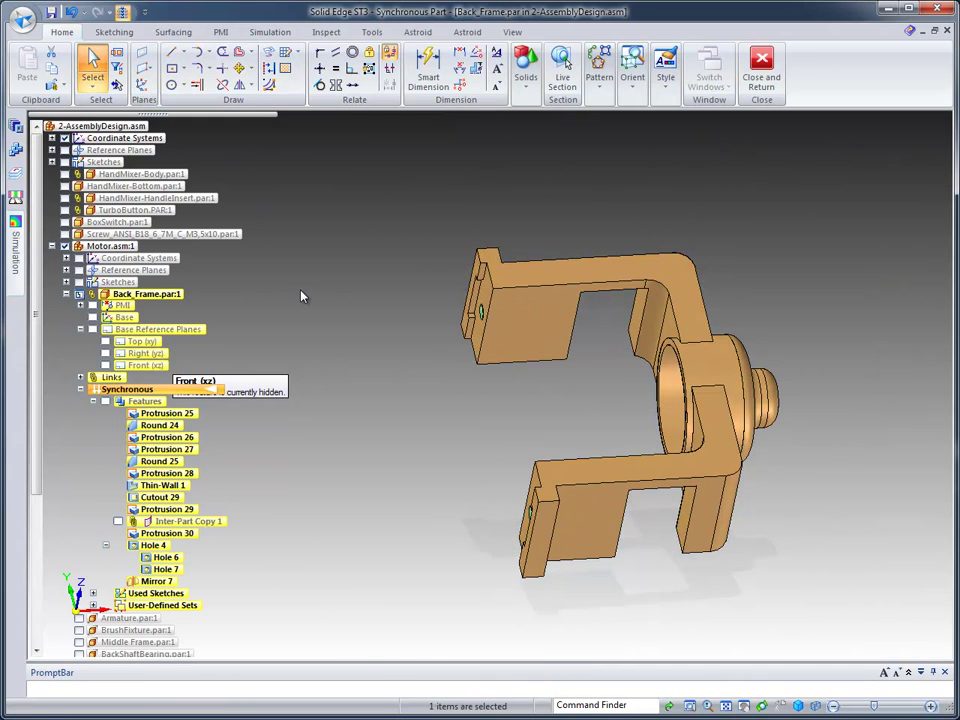
Step: Try to move the outer side face of the stepped arm end sideways, with the opposite arm following symmetrically
key(ctrl+m)
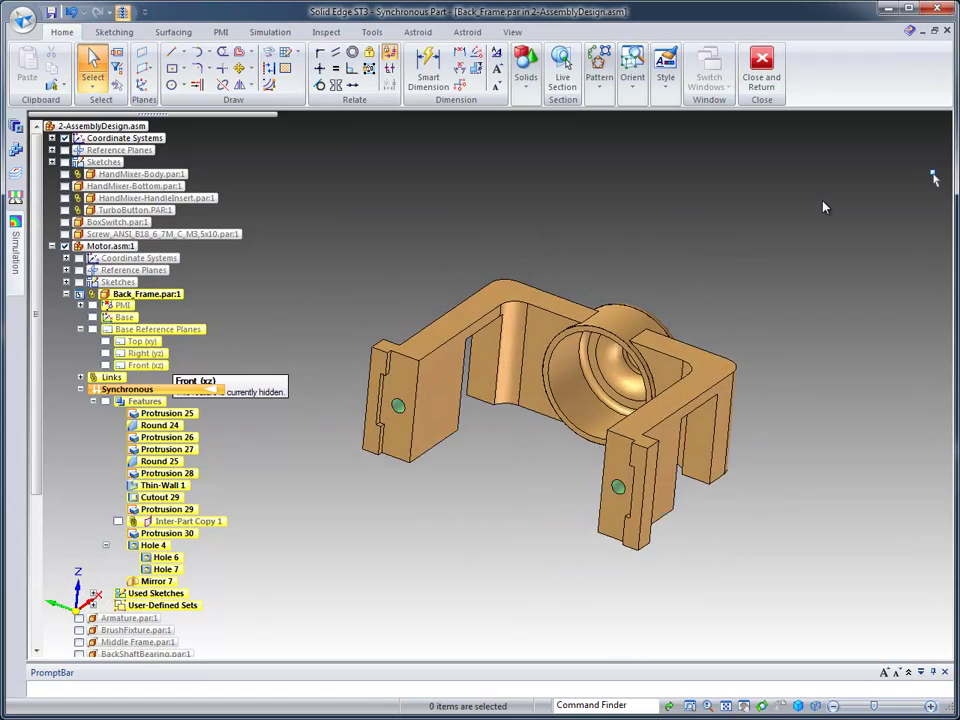
key(ctrl+k)
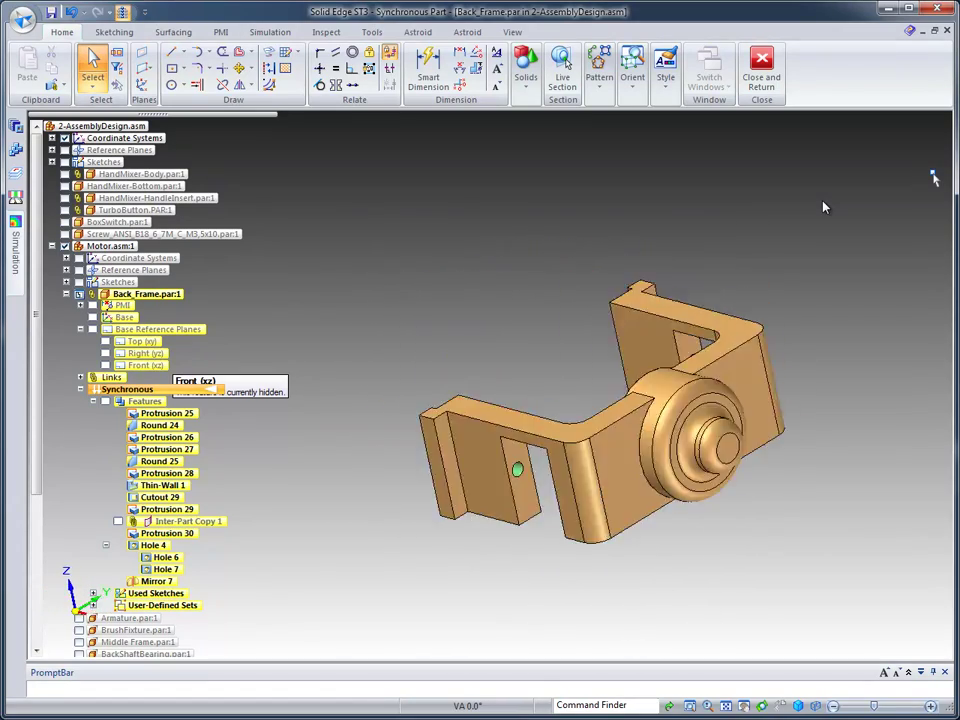
middle_drag(819, 200, 620, 471)
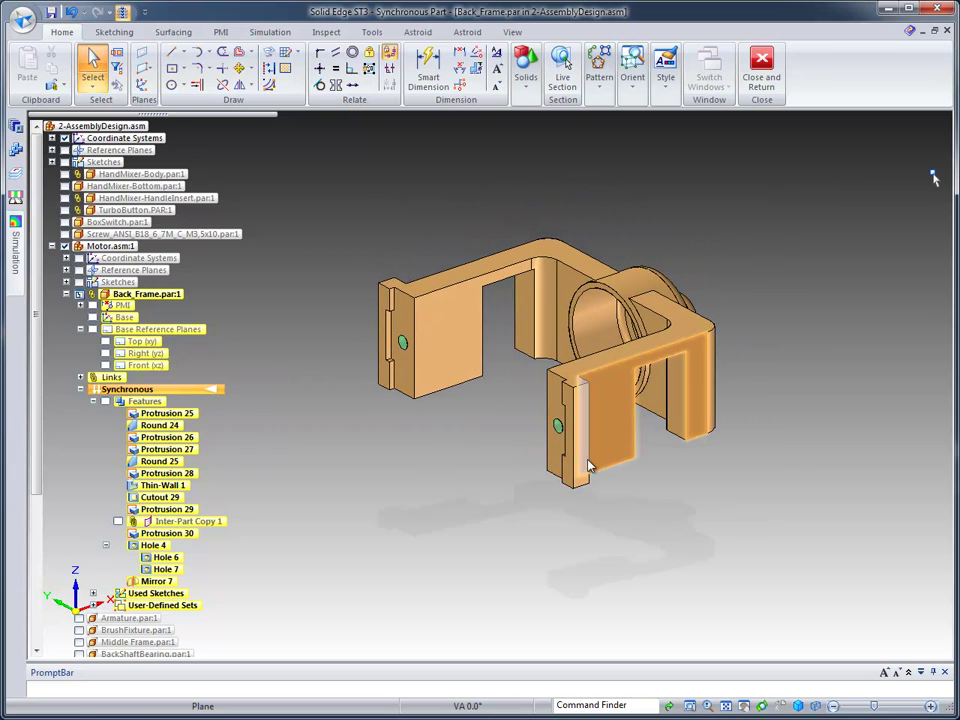
click(583, 412)
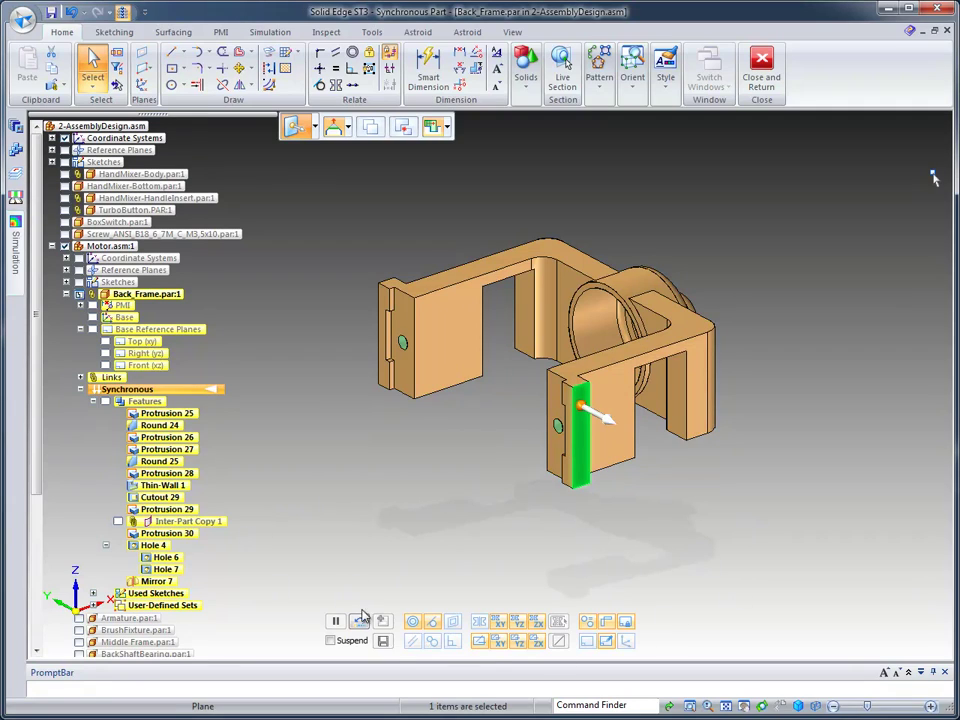
middle_drag(826, 403, 697, 480)
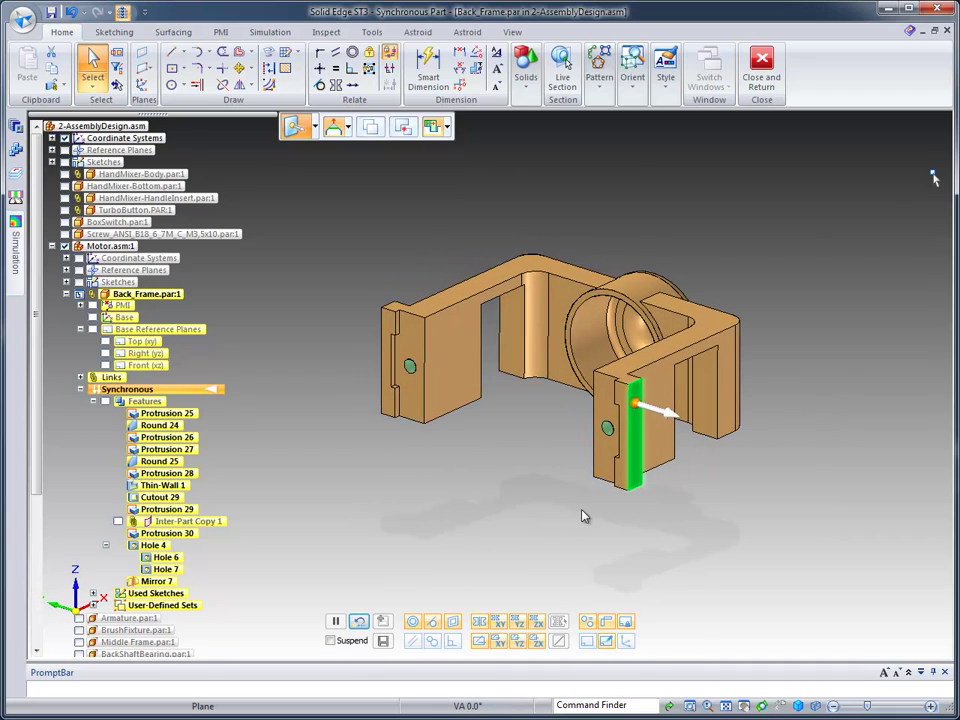
click(676, 420)
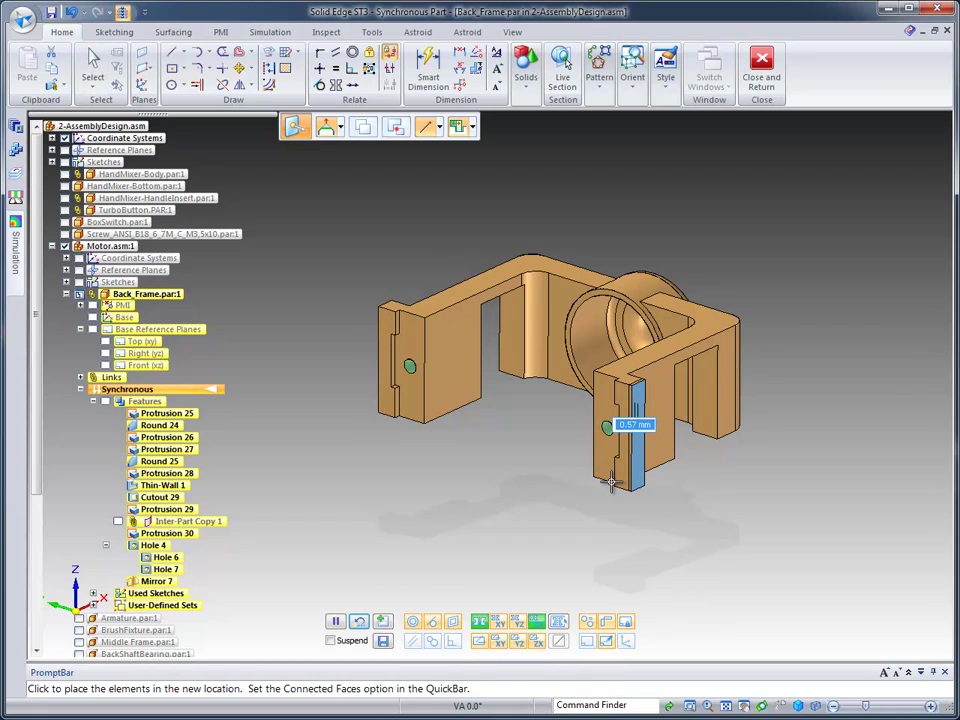
click(611, 482)
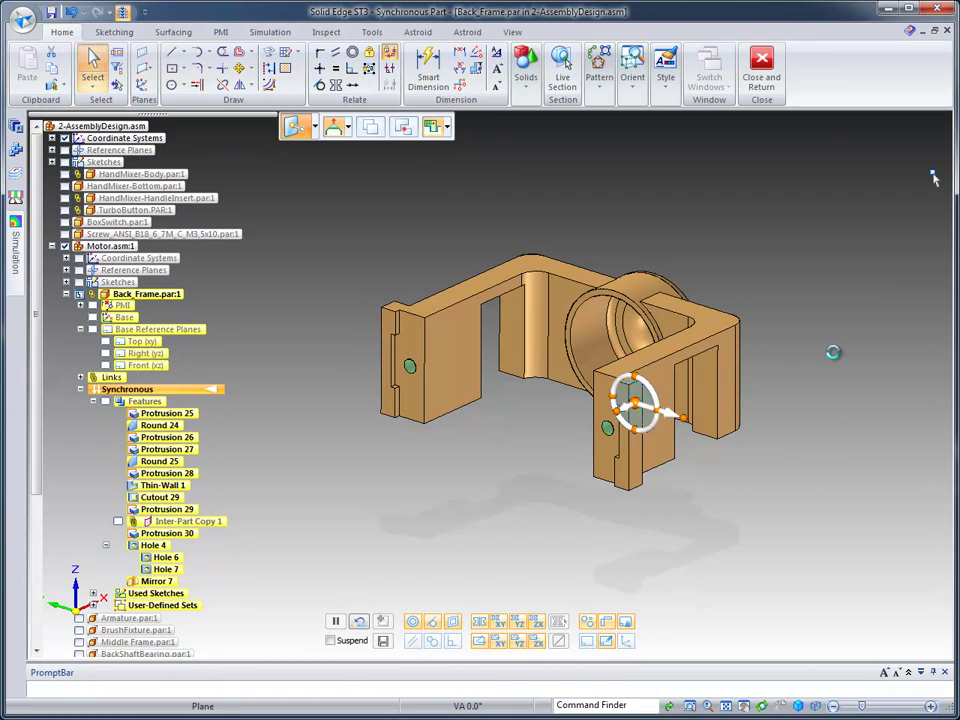
key(Escape)
Step: Show the surrounding motor and housing components again around the back frame
key(Up)
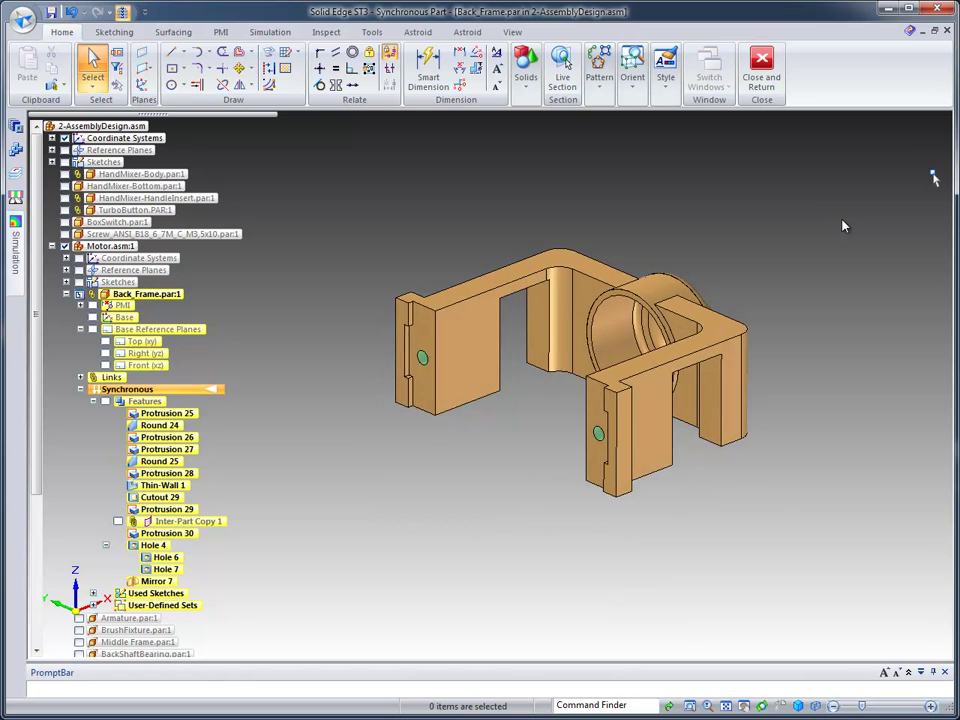
key(Left)
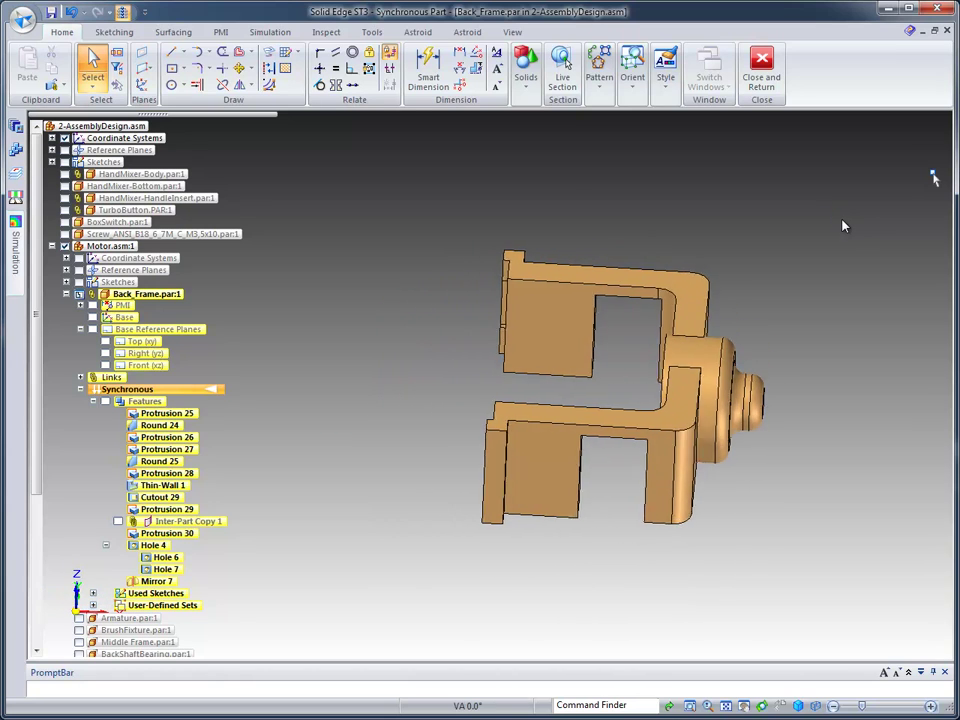
key(Left)
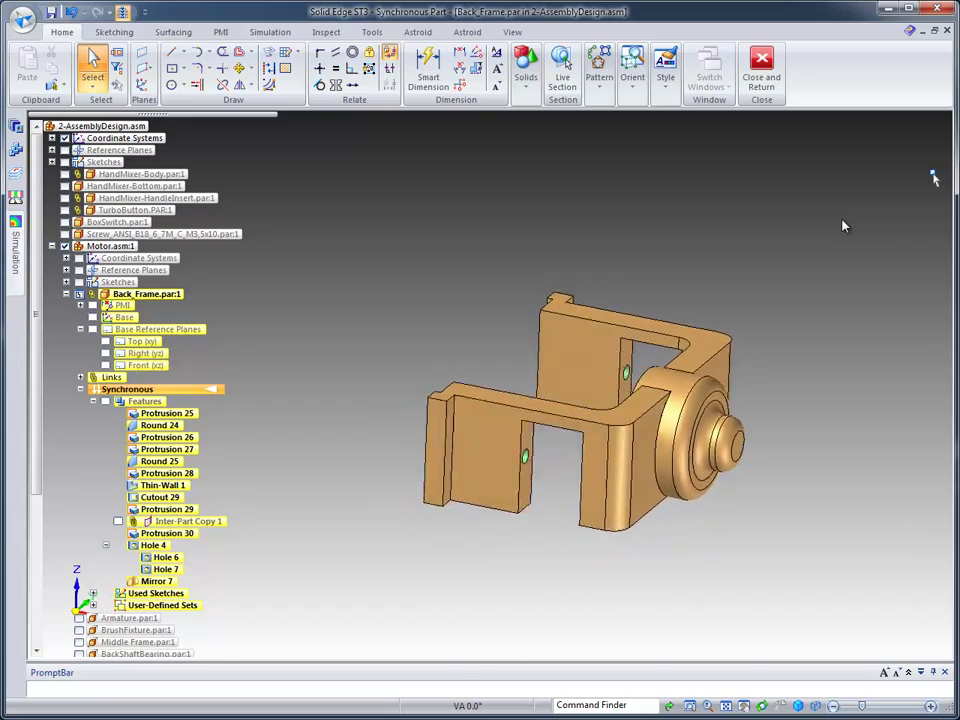
click(123, 12)
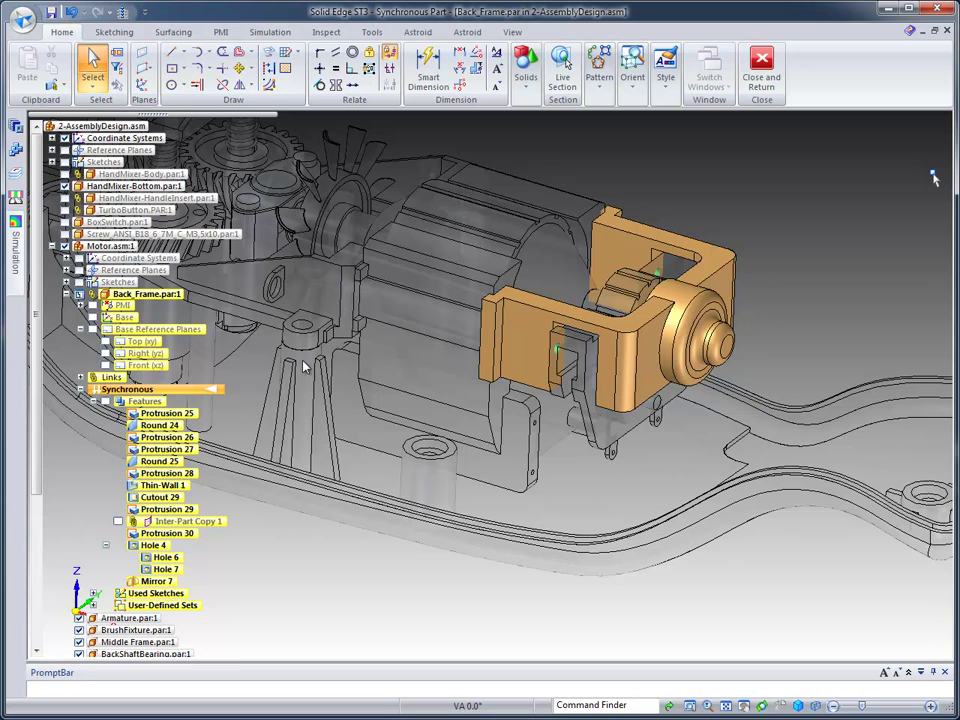
middle_drag(756, 446, 771, 416)
middle_drag(662, 435, 652, 355)
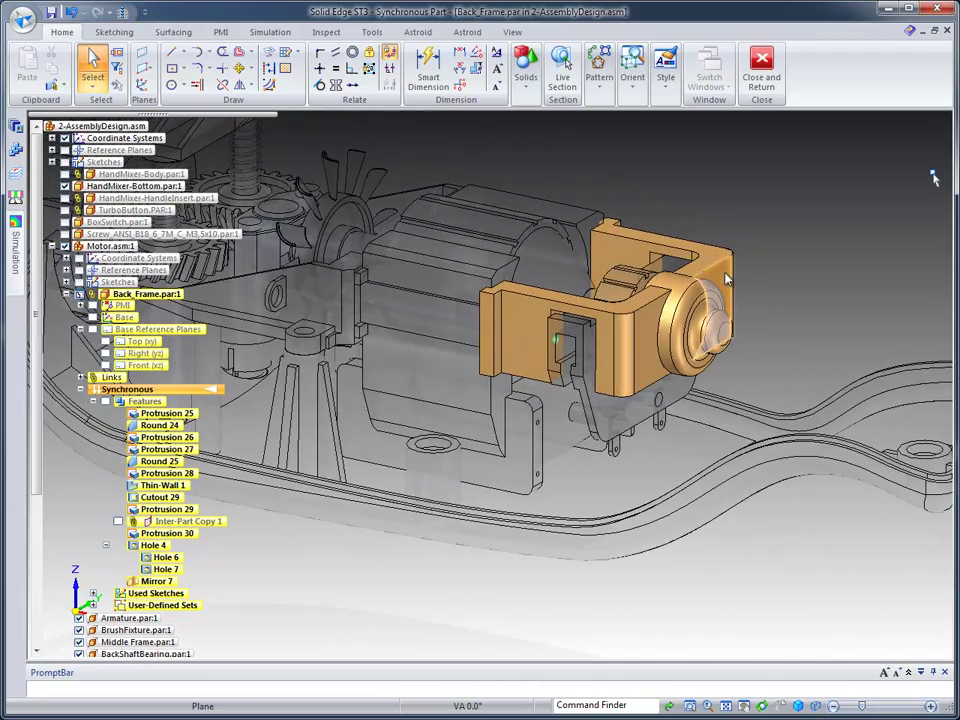
middle_drag(803, 227, 884, 219)
scroll(884, 224, up, 2)
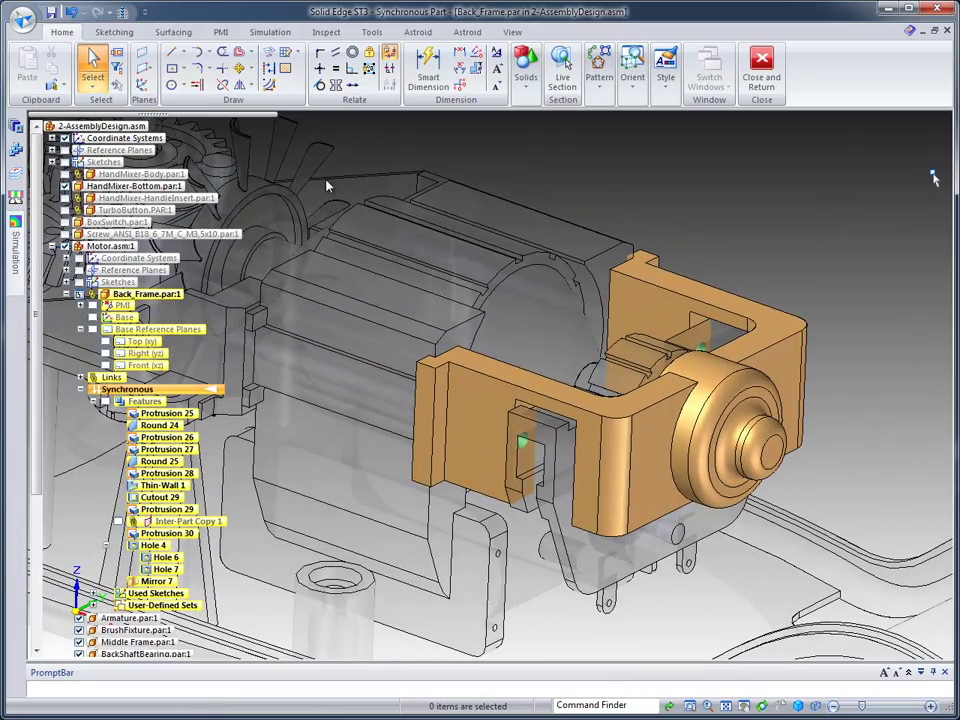
Step: Insert U-Mount.par from the feature library into Back_Frame, placing it near the frame's crossbar
click(16, 128)
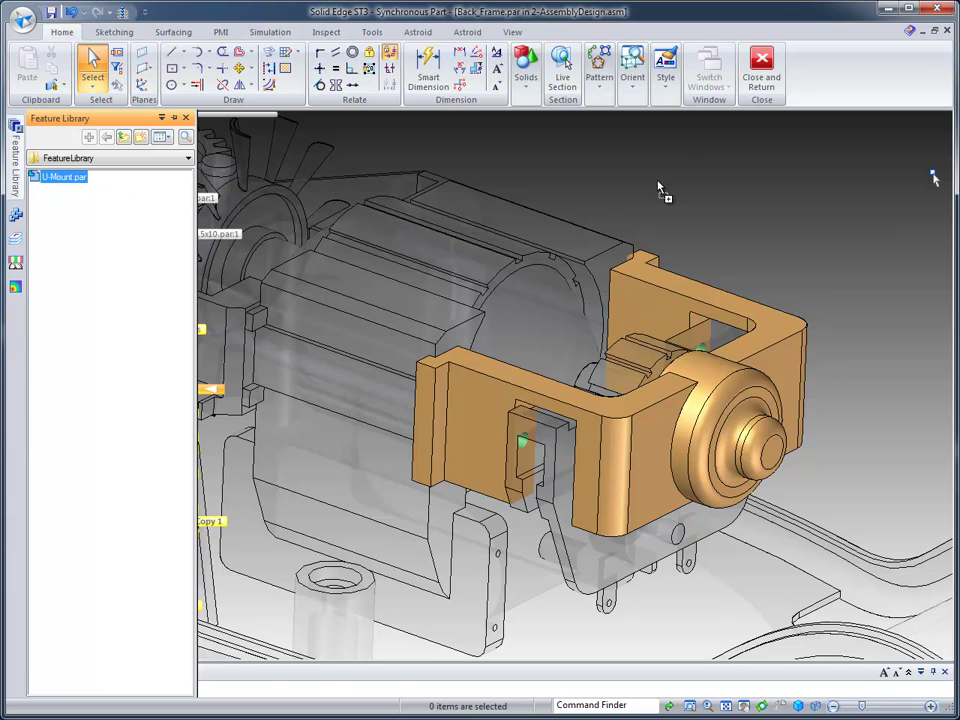
drag(658, 188, 659, 187)
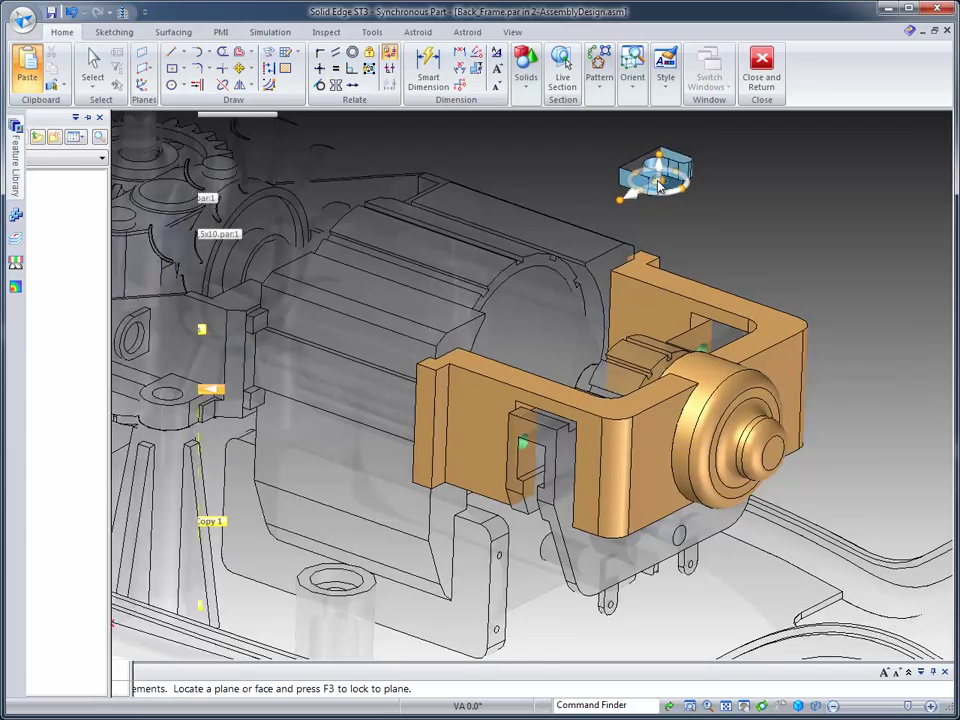
middle_drag(658, 186, 678, 168)
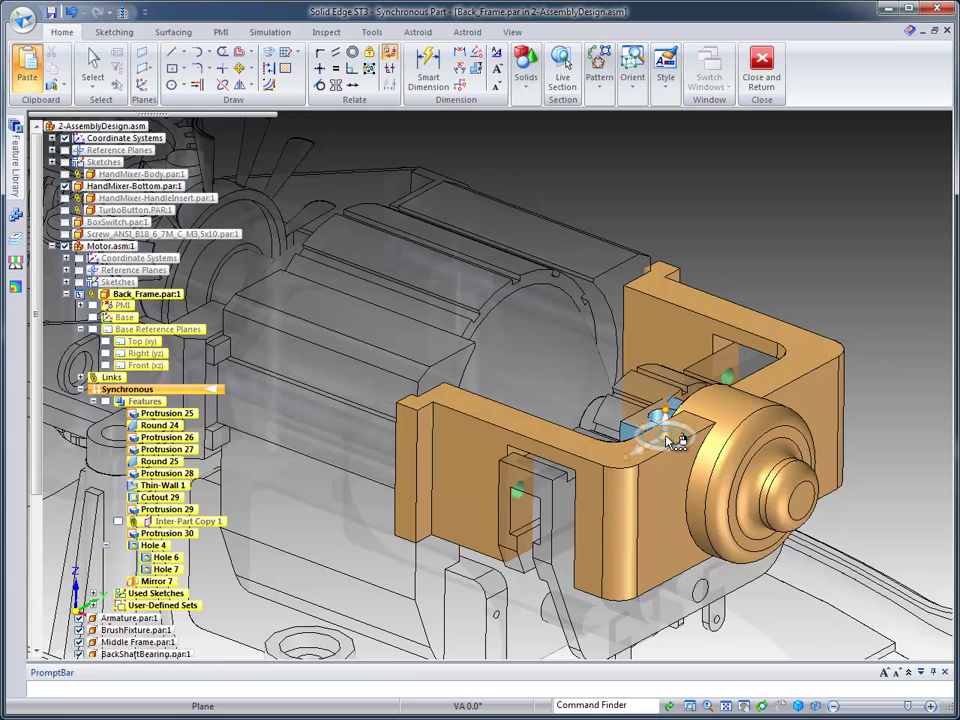
click(668, 441)
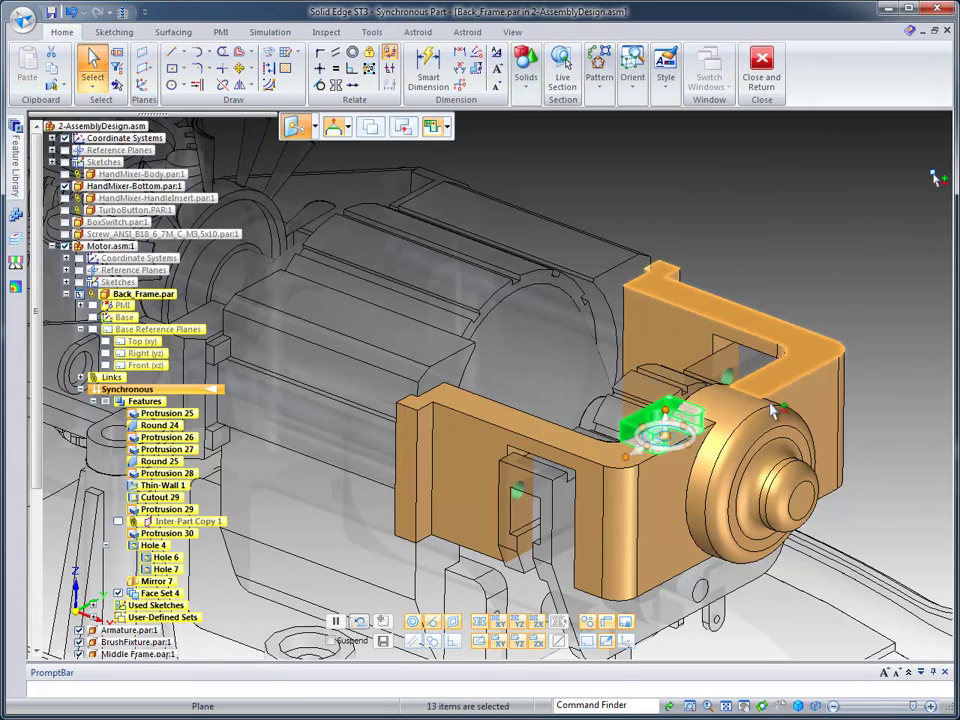
Step: Move the U-mount along the motor axis until its flat back lies at the frame's outer end face
scroll(846, 242, up, 3)
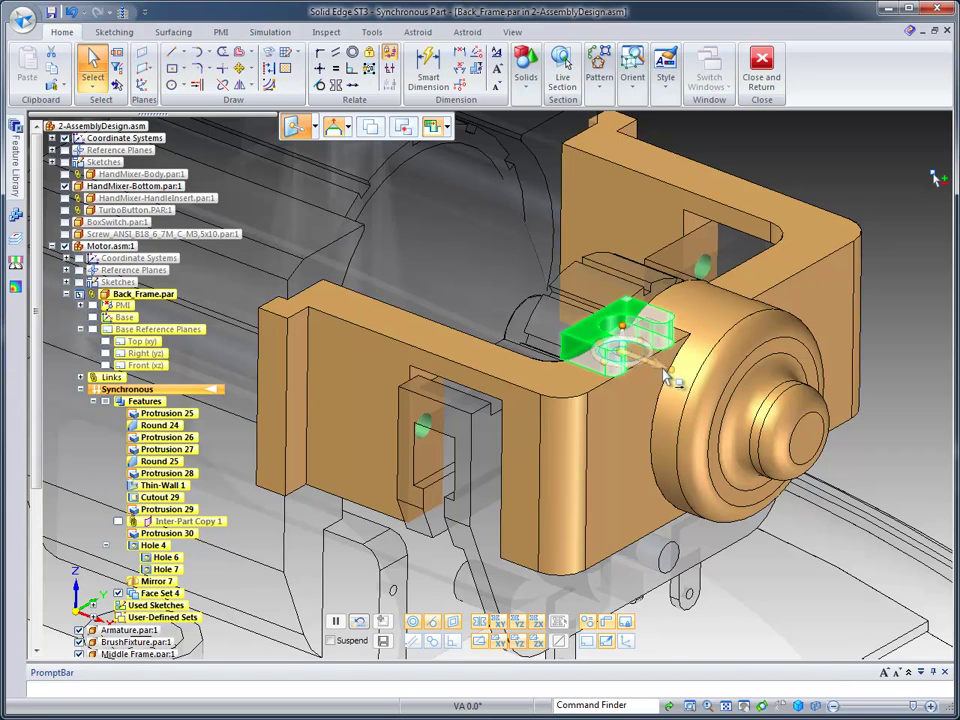
click(663, 373)
middle_drag(690, 347, 806, 221)
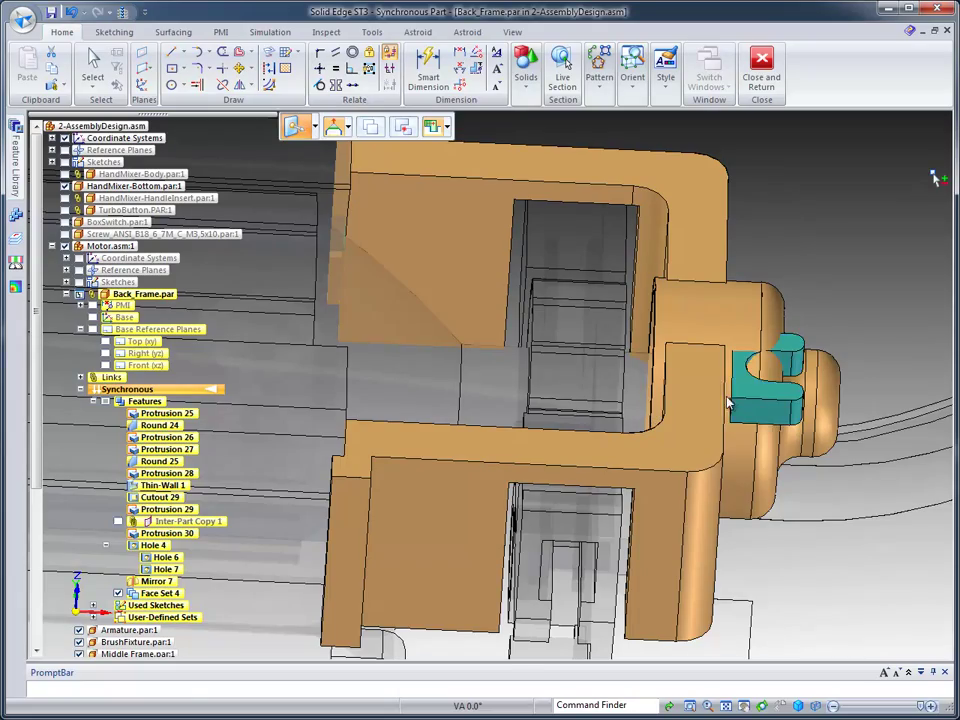
click(783, 210)
middle_drag(883, 220, 838, 365)
Step: Set the steering wheel on the U-mount's back corner and move the mount sideways to the vertex at the frame's rounded corner
click(815, 366)
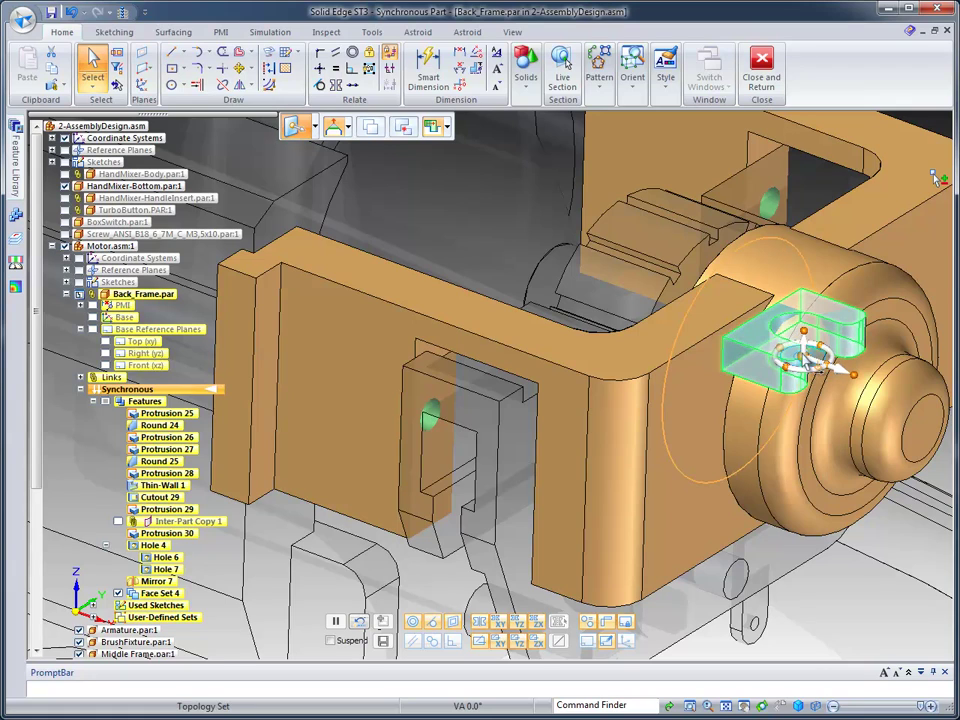
click(765, 350)
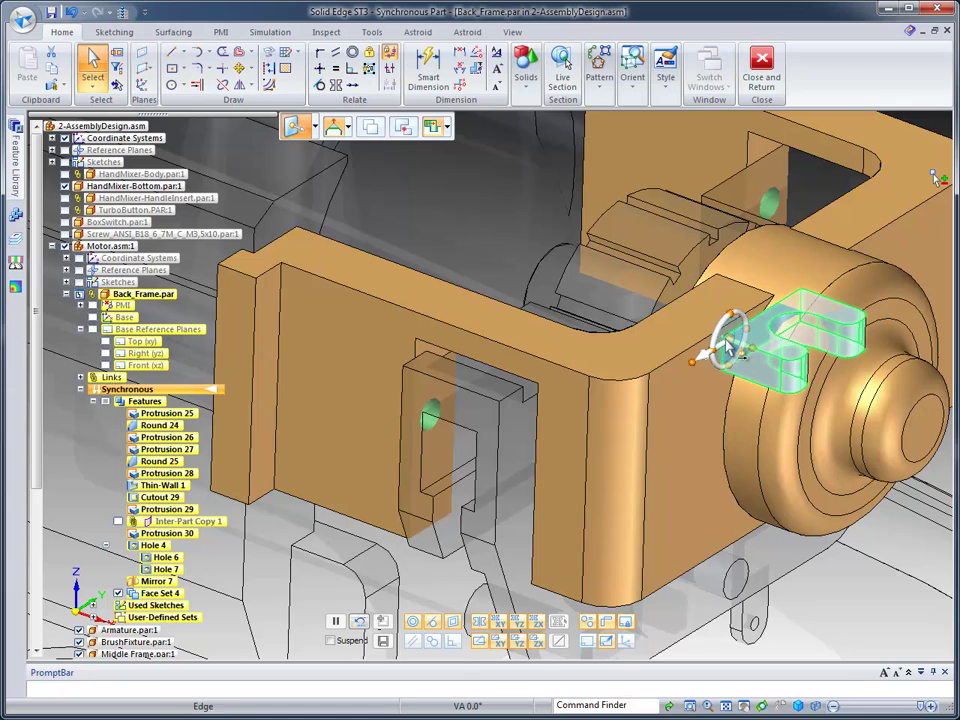
click(727, 341)
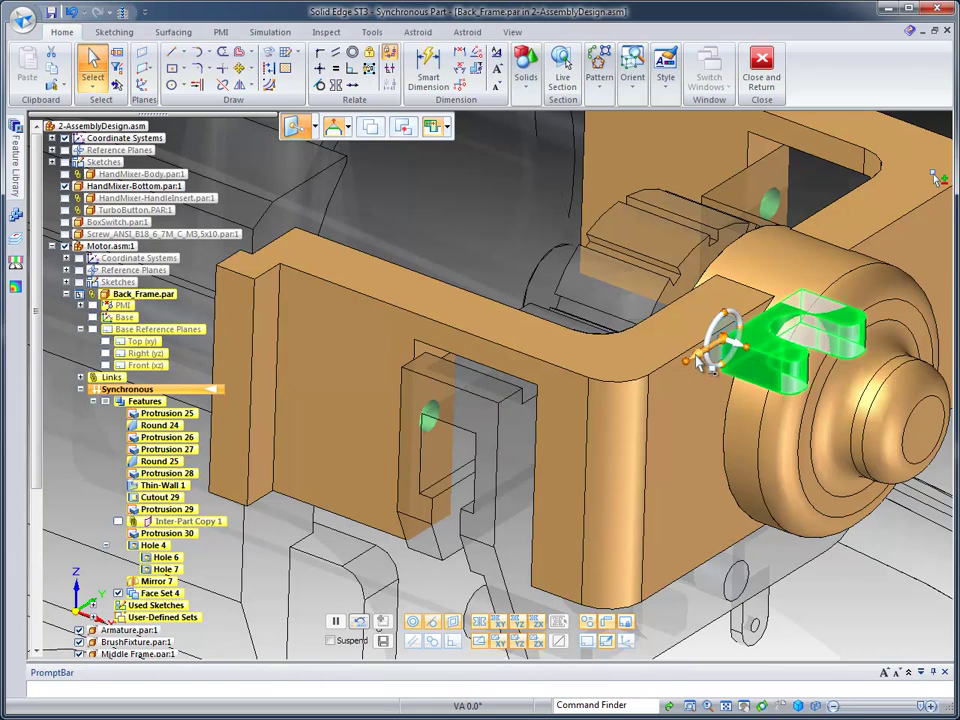
click(700, 363)
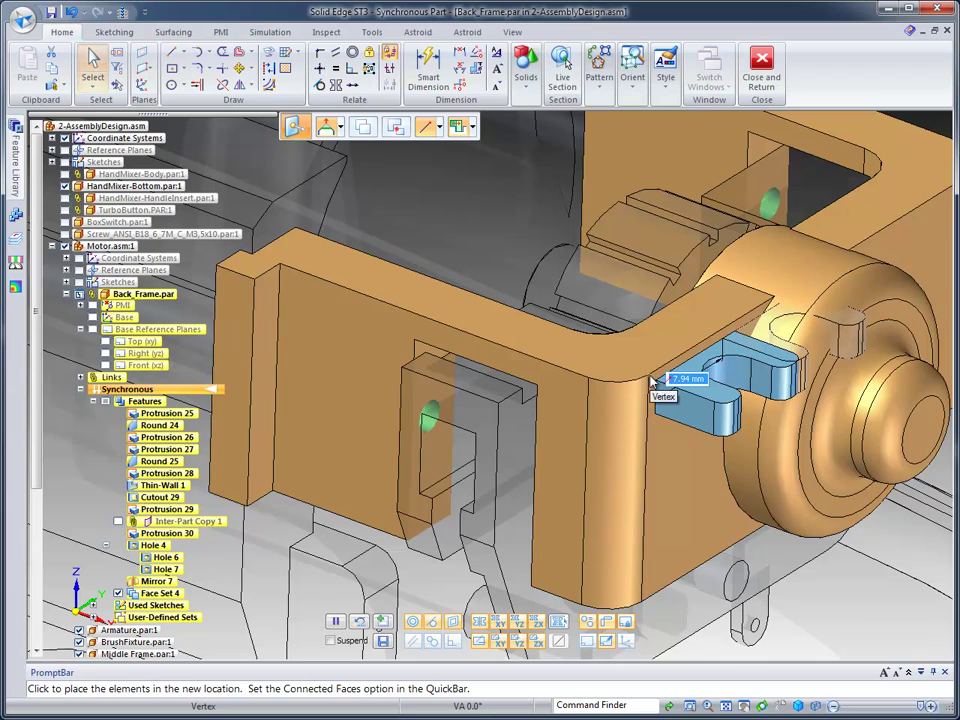
click(651, 381)
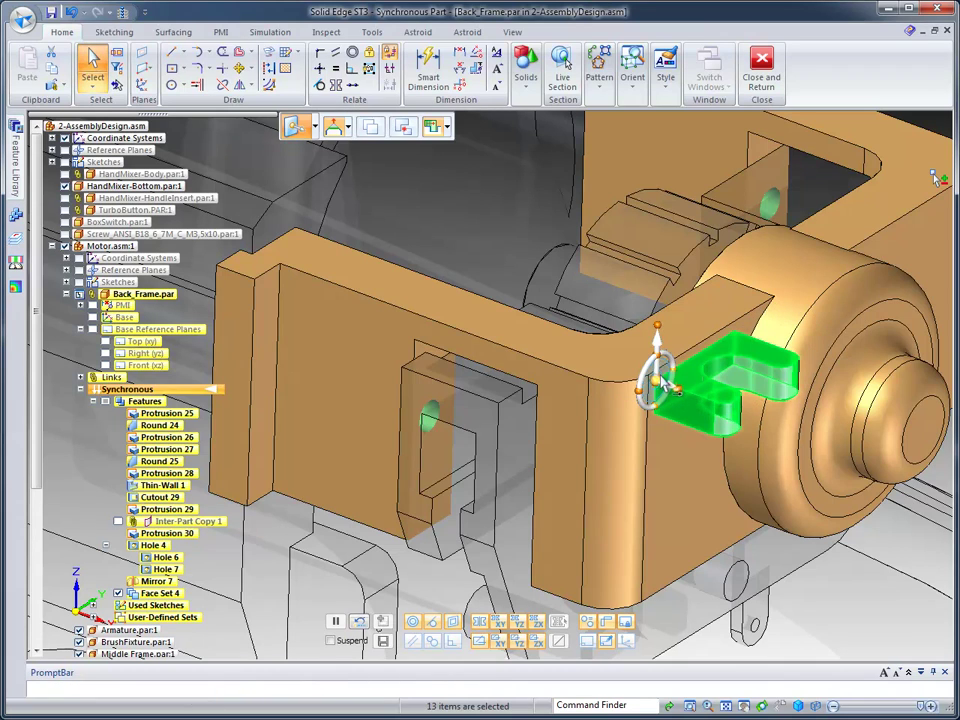
Step: Move the U-mount vertically to the same corner vertex so its top is flush with the frame's top face
click(666, 378)
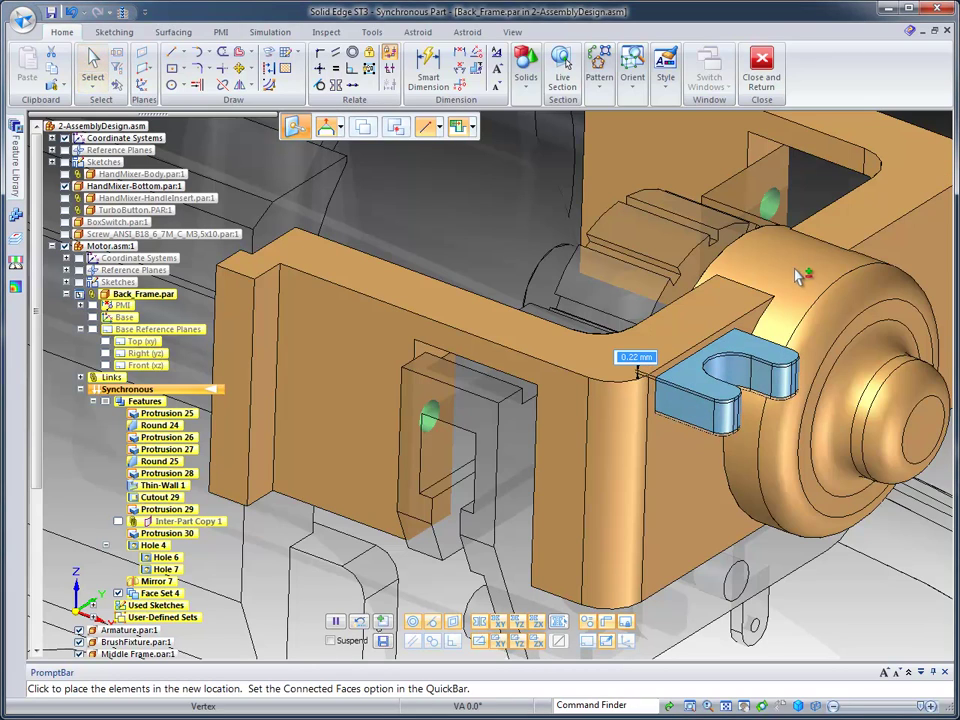
click(651, 381)
middle_drag(553, 198, 952, 297)
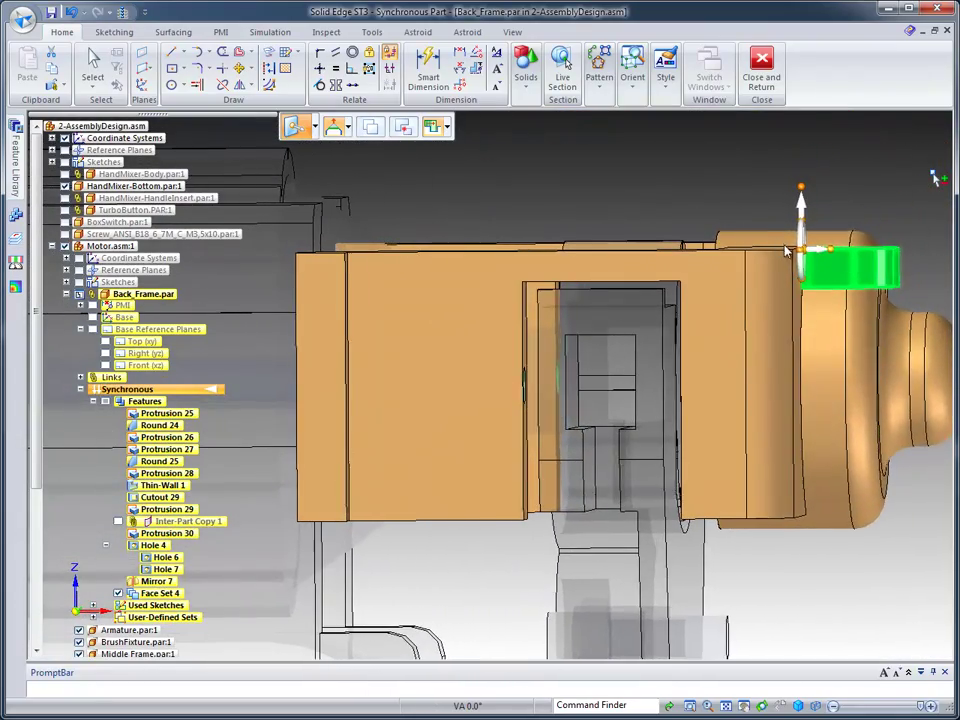
middle_drag(868, 262, 689, 357)
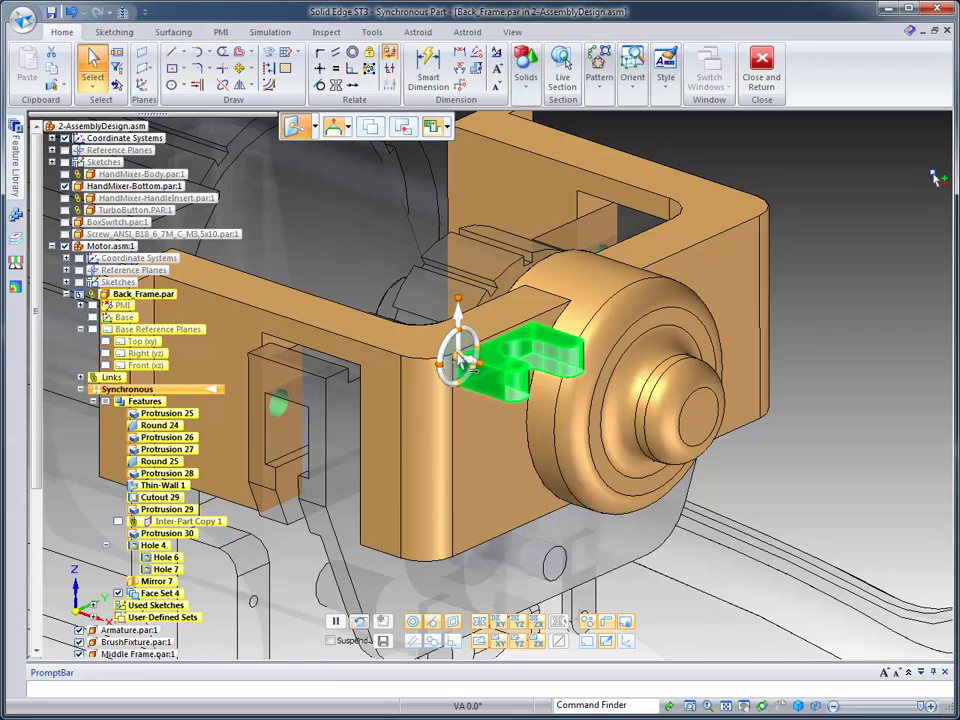
Step: Centre the steering wheel on the round bearing boss and rotate a copy of the U-mount 180° about its axis
drag(465, 360, 700, 412)
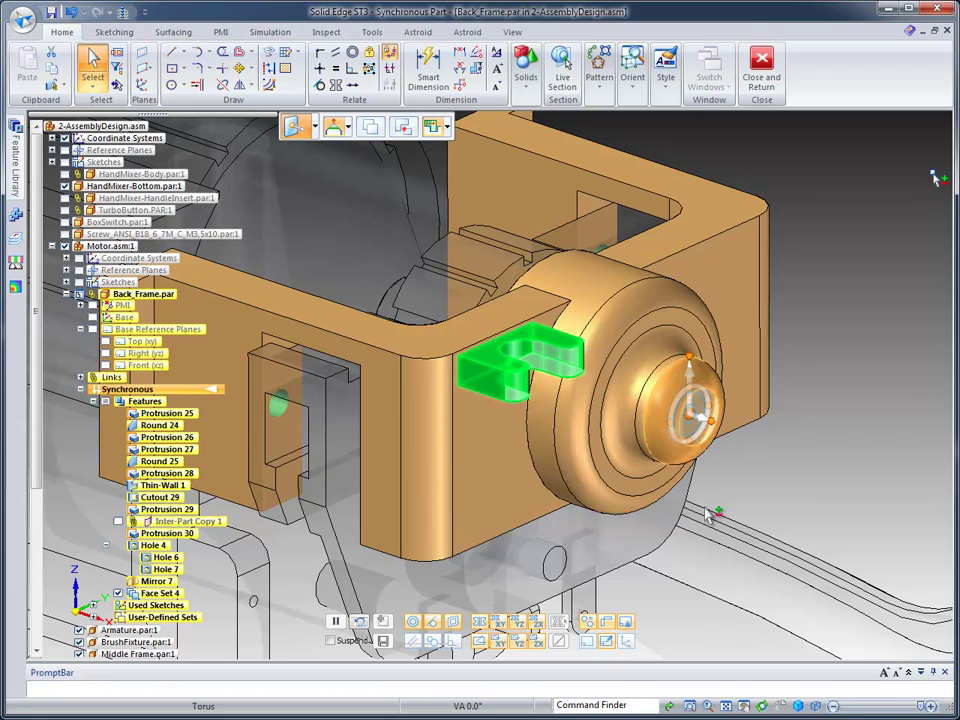
click(680, 403)
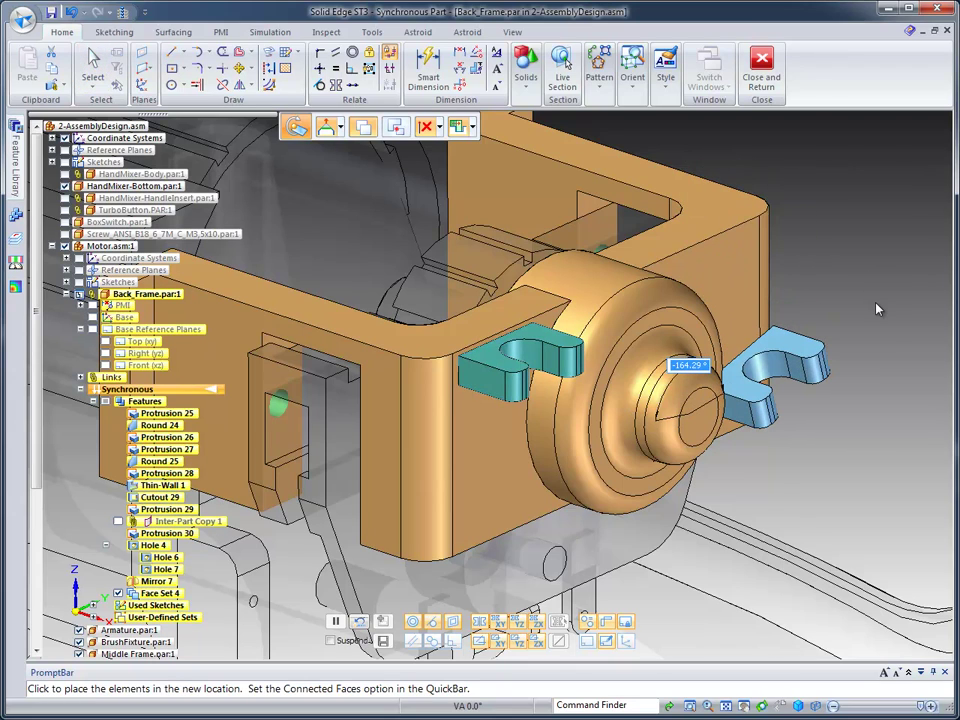
text(180)
key(Return)
Step: Hide the surrounding assembly components so that only the back frame and its two U-mounts are displayed
middle_drag(880, 310, 100, 420)
click(163, 557)
click(121, 12)
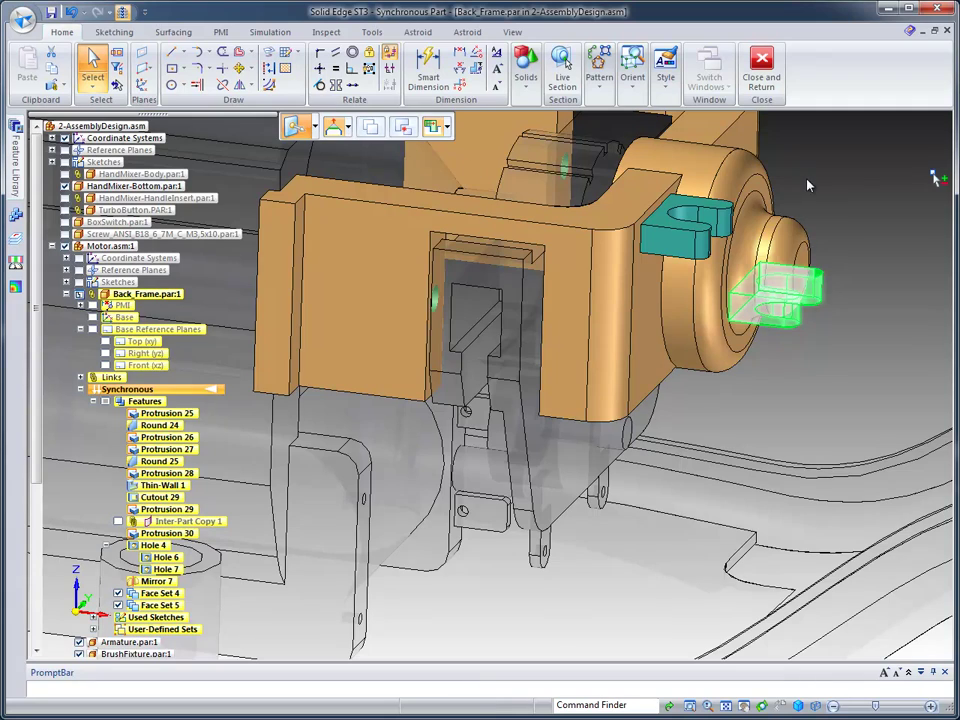
middle_drag(805, 134, 128, 449)
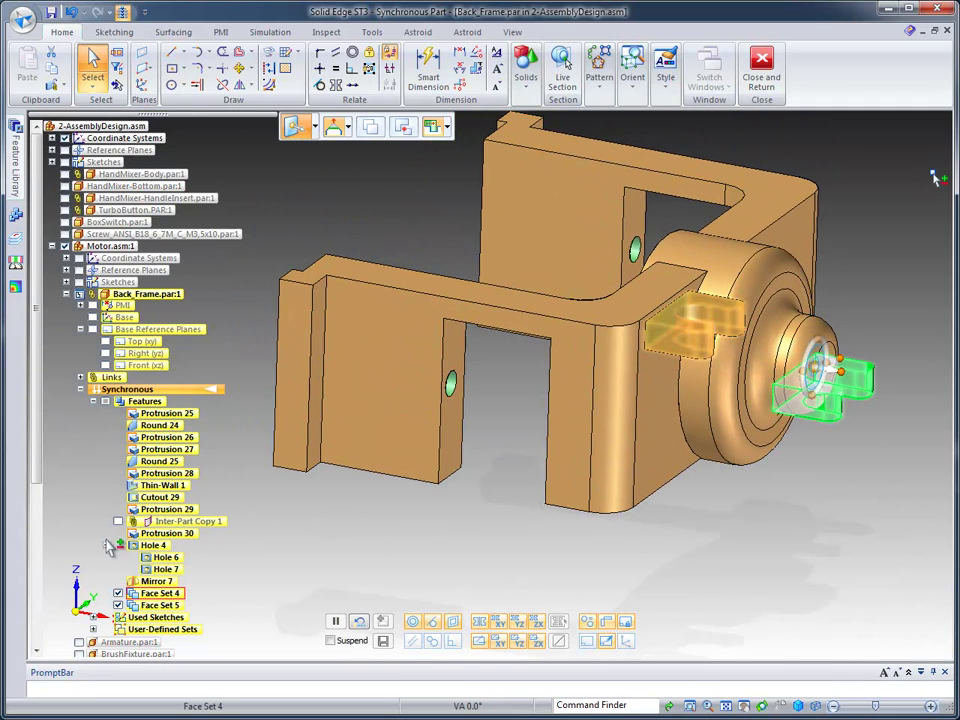
Step: Attach both U-mount face sets, Face Set 4 and Face Set 5, to the frame's solid body
drag(36, 433, 35, 506)
click(158, 485)
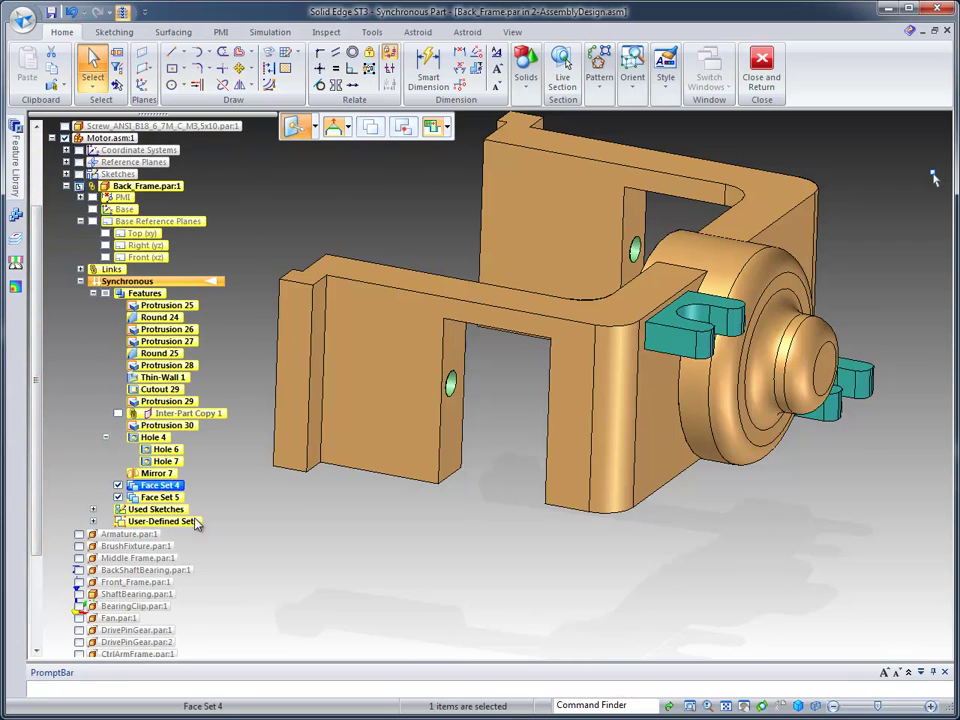
right_click(214, 540)
click(262, 527)
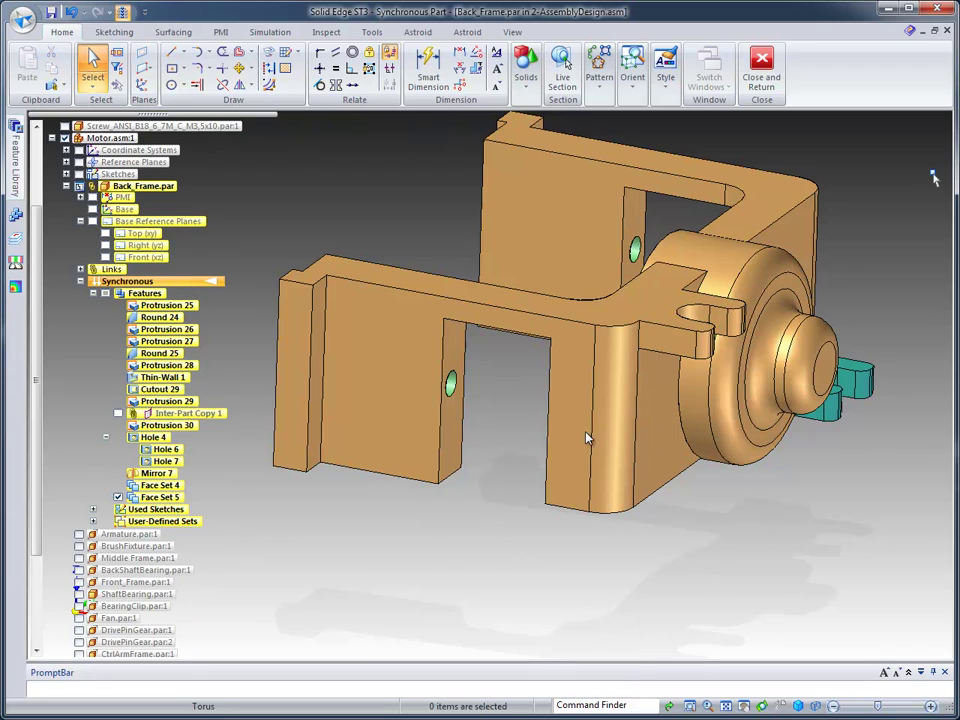
click(160, 497)
right_click(165, 499)
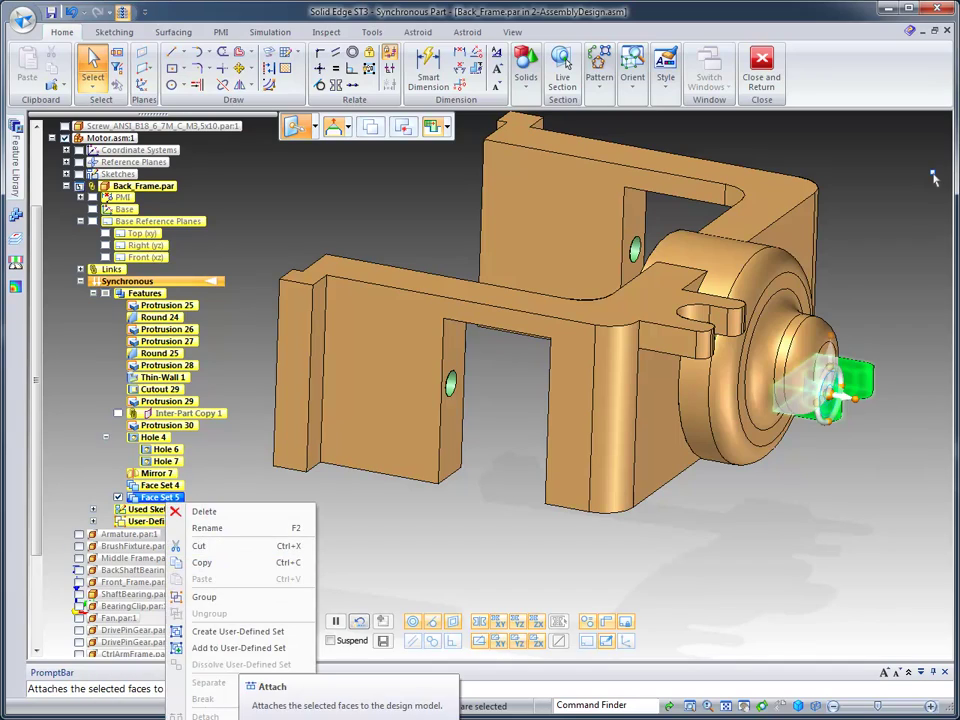
click(205, 714)
middle_drag(862, 152, 364, 147)
key(ctrl+i)
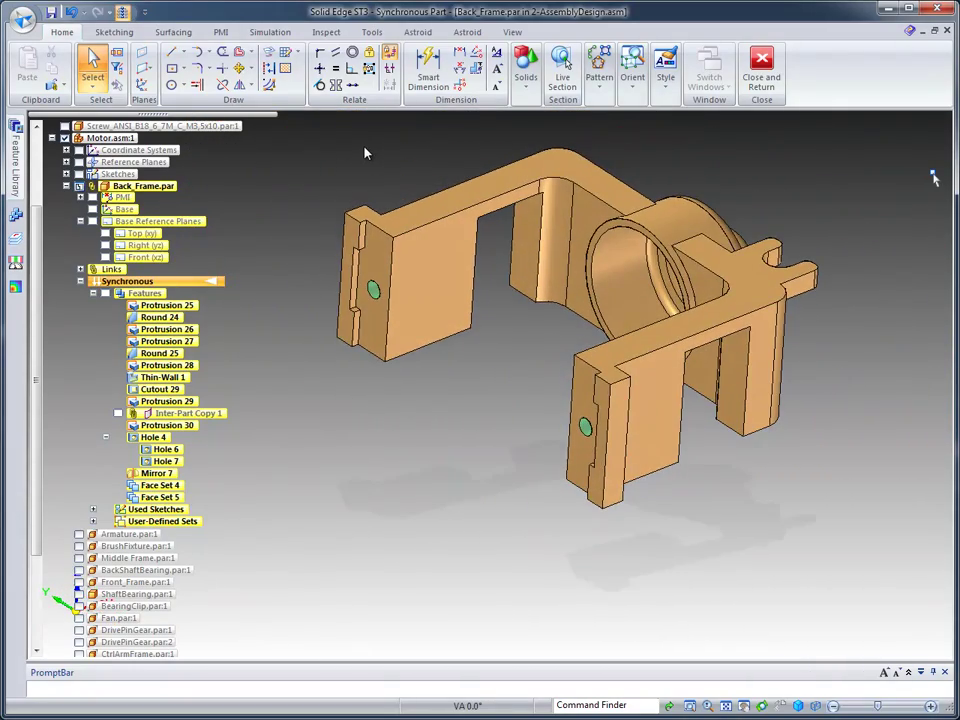
Step: Set the back frame's simulation material to Aluminum, 1060
key(ctrl+m)
key(ctrl+f)
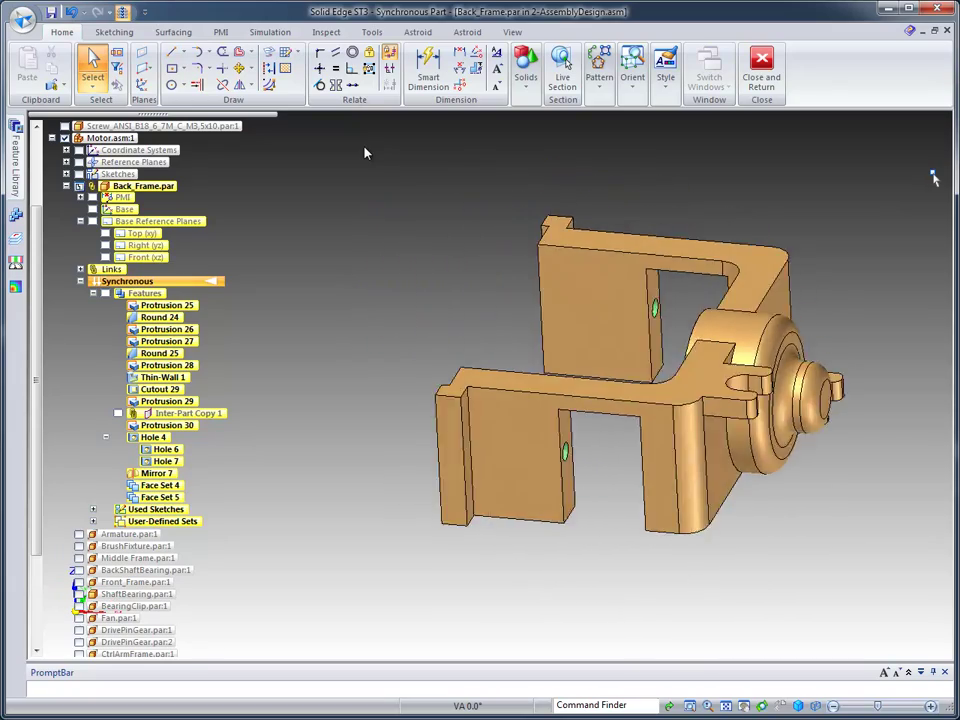
key(ctrl+i)
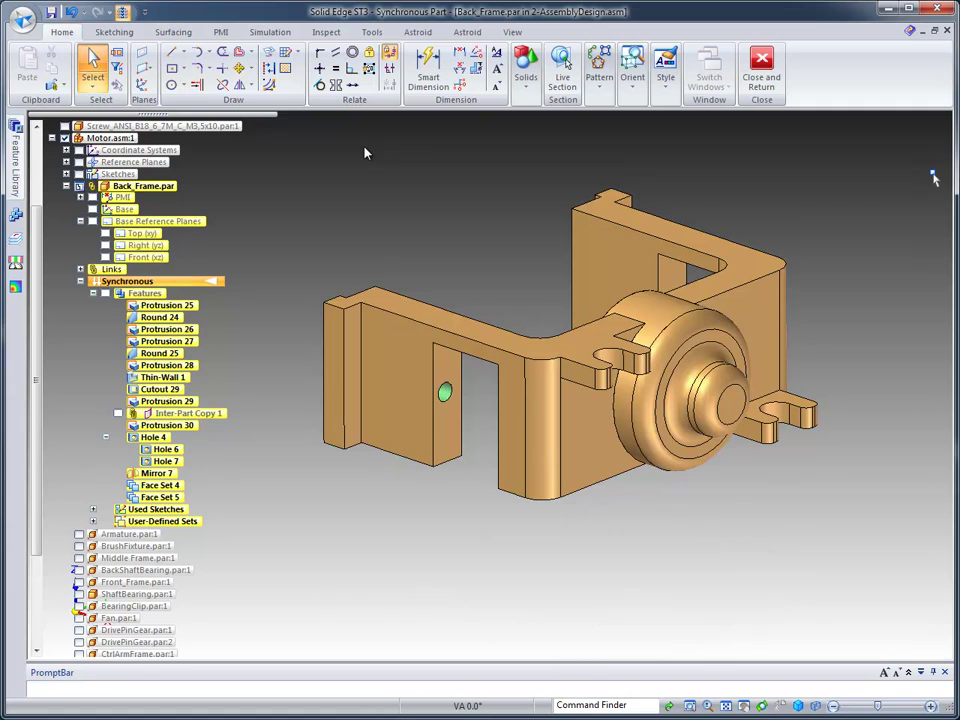
key(ctrl+j)
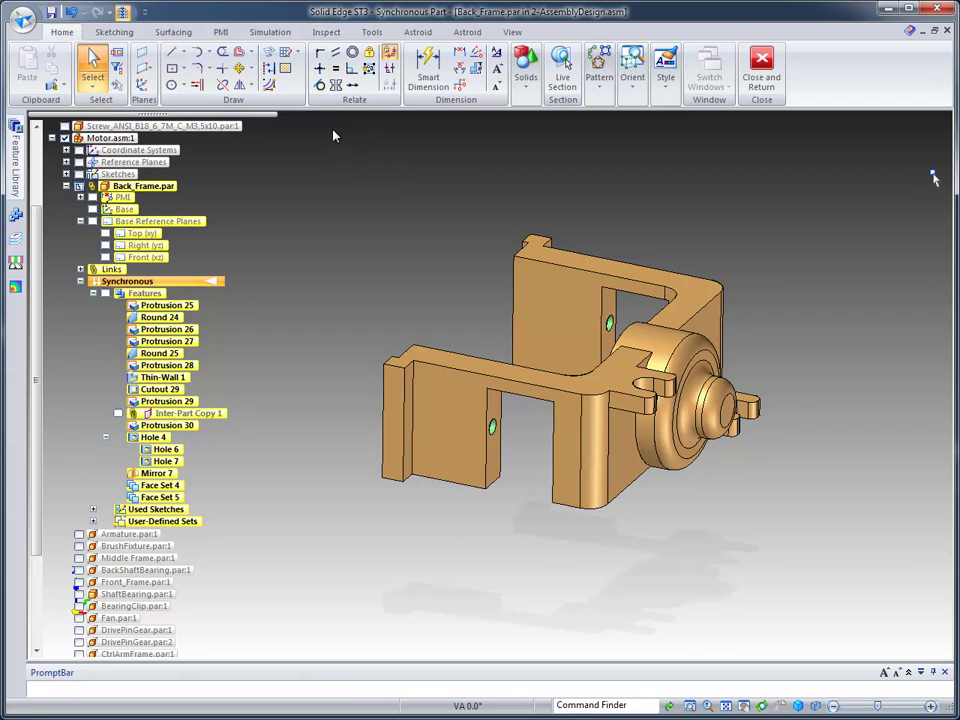
click(271, 33)
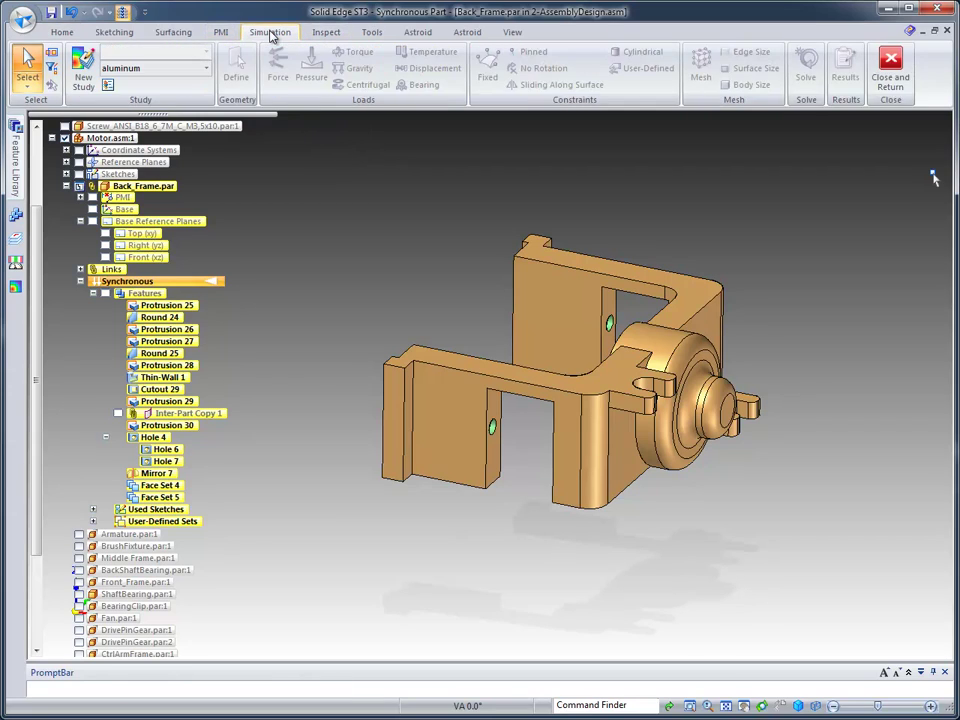
click(206, 68)
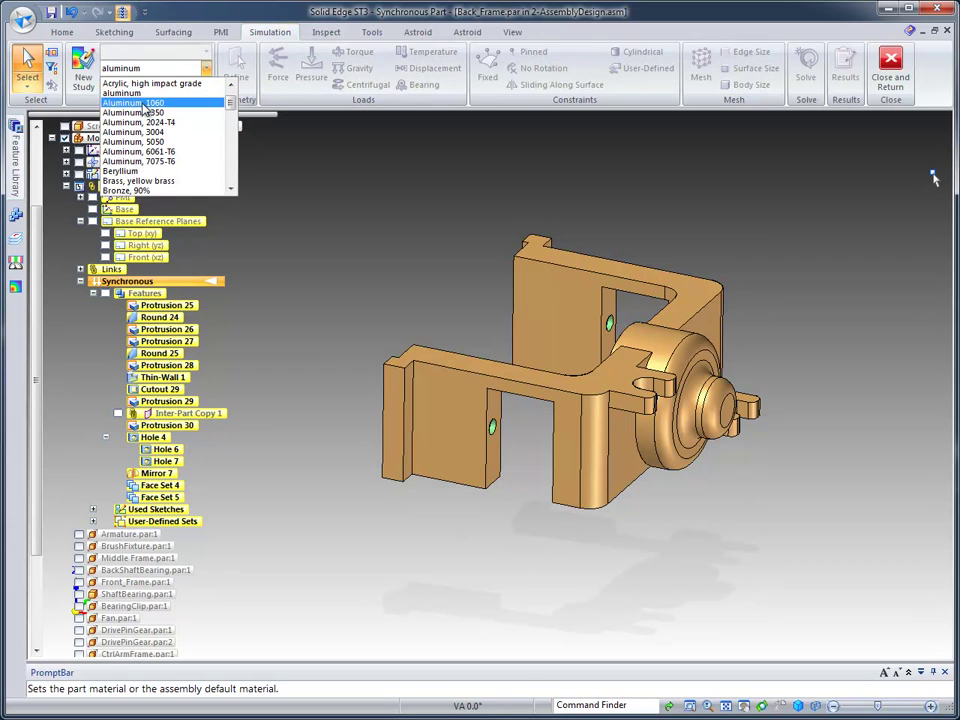
click(140, 103)
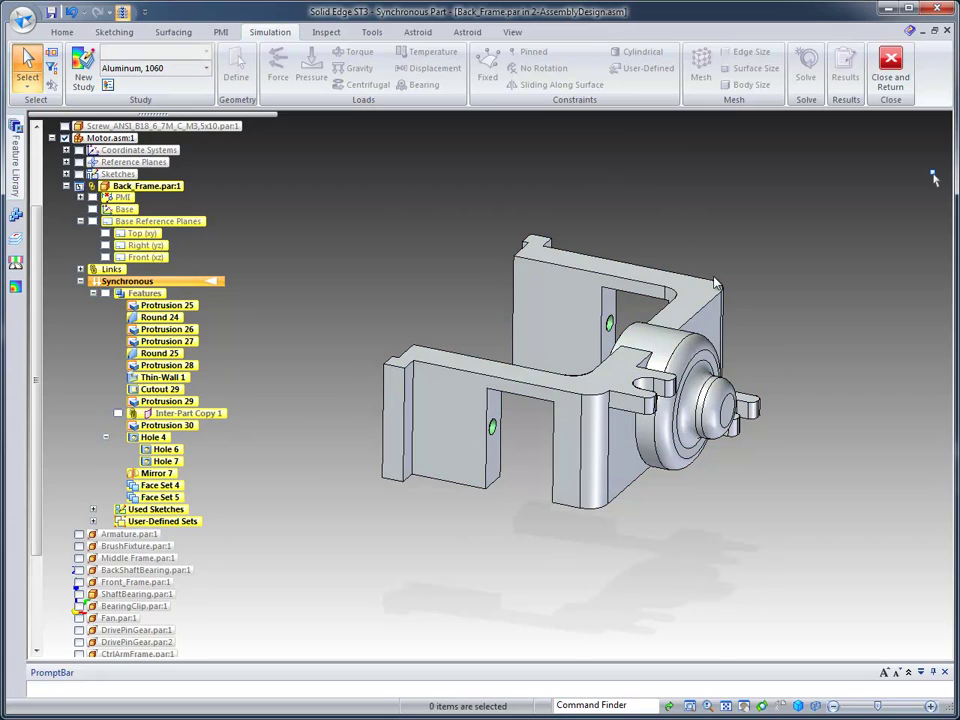
Step: Create a Linear Static study with a Tetrahedral mesh for the back frame
click(86, 66)
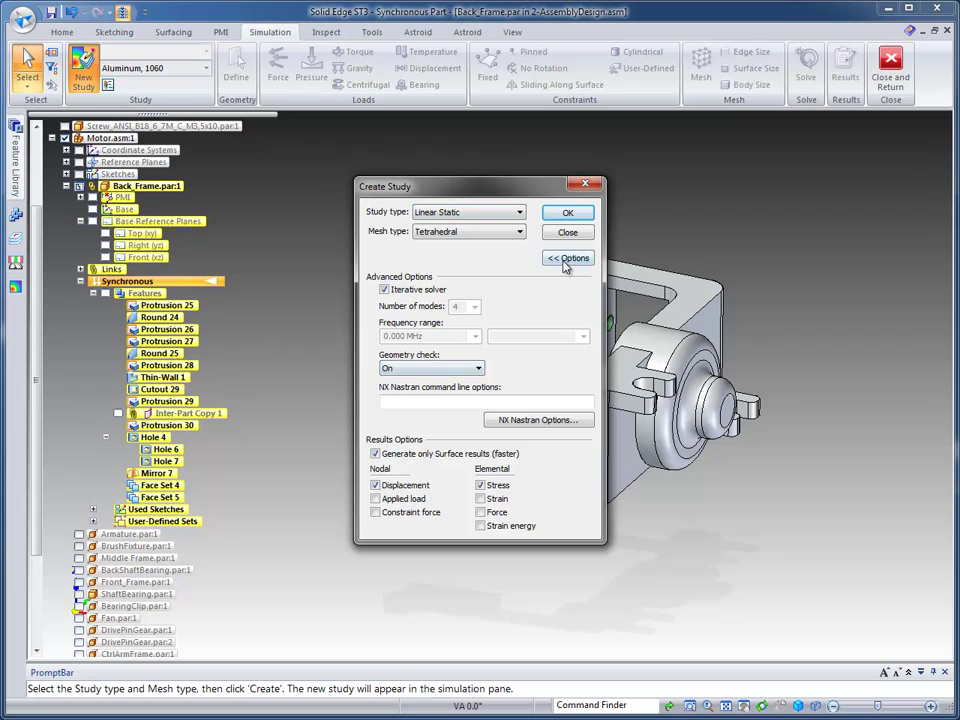
click(566, 259)
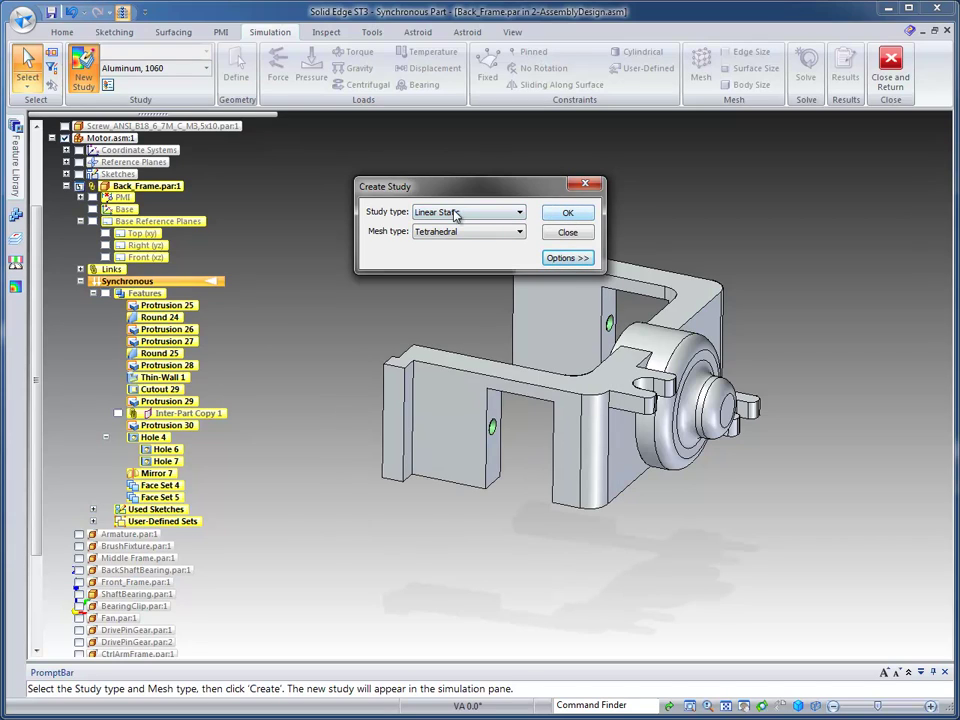
click(567, 215)
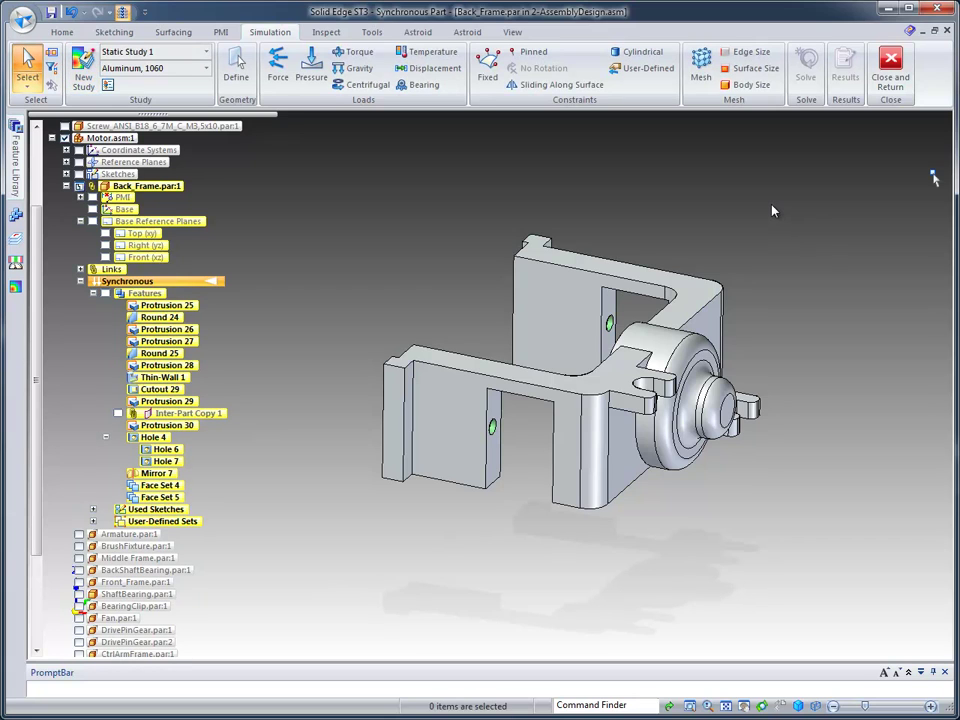
Step: Apply a fixed constraint to the end faces of both frame arms around the threaded holes
middle_drag(728, 189, 484, 154)
scroll(484, 154, up, 3)
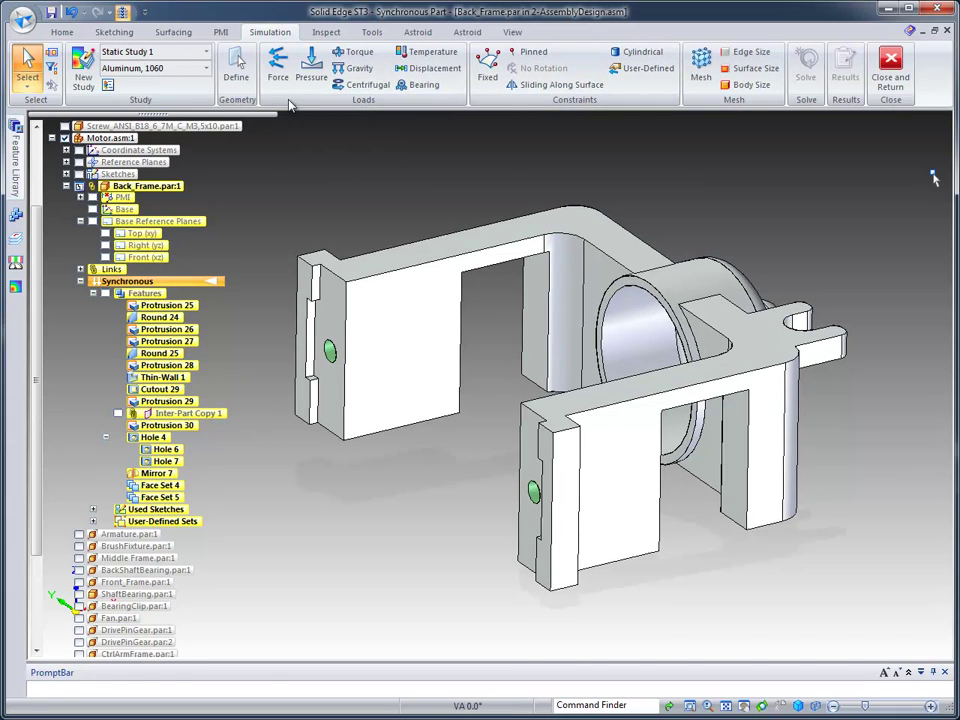
click(487, 68)
click(333, 330)
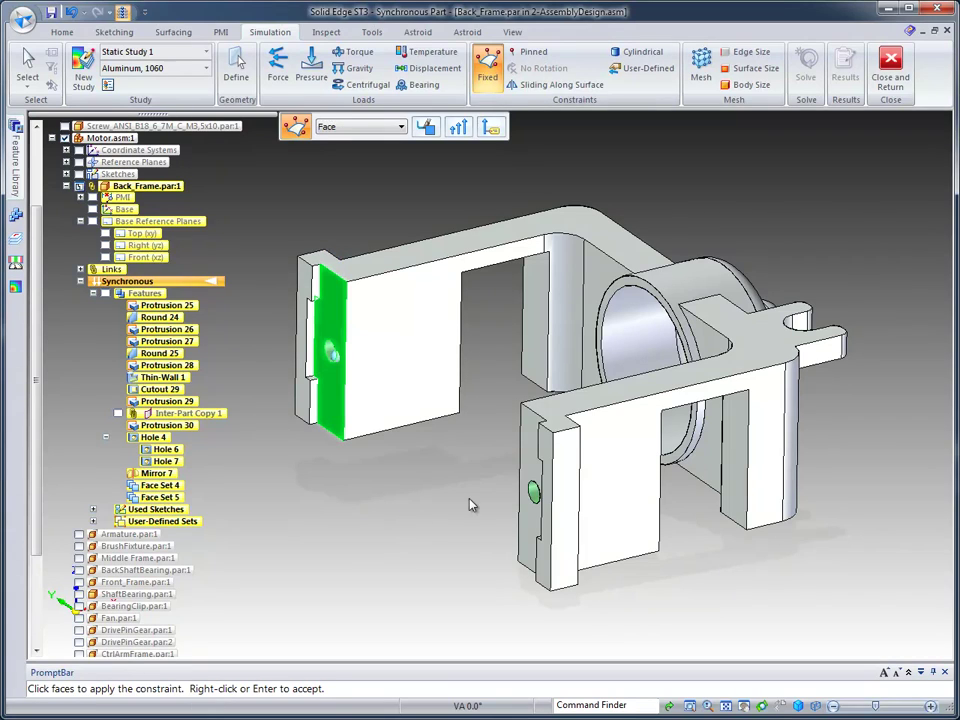
click(532, 467)
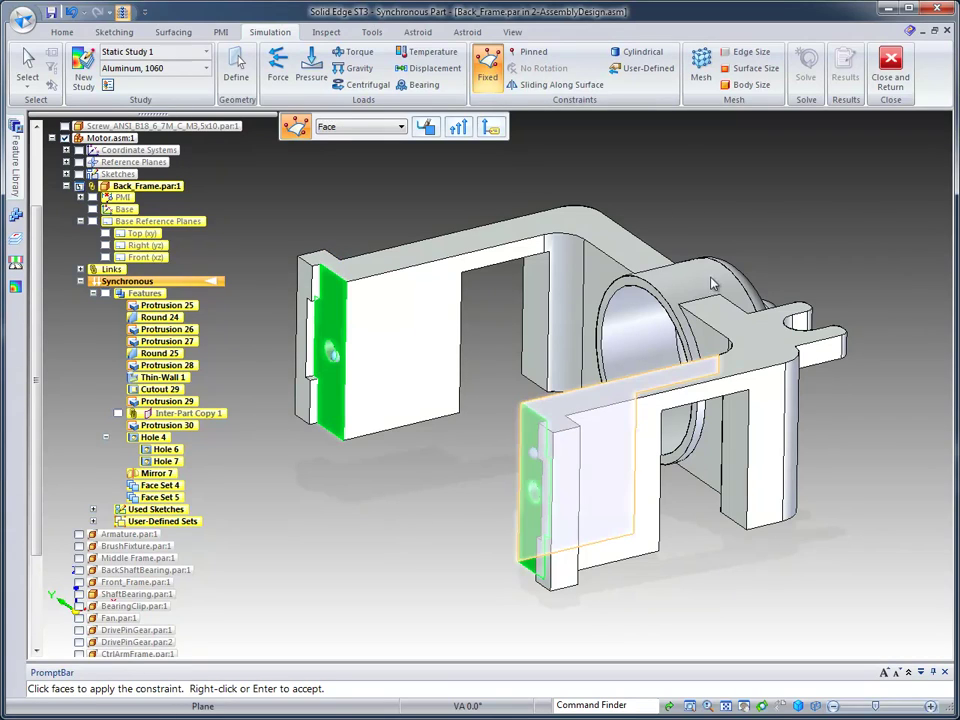
right_click(688, 163)
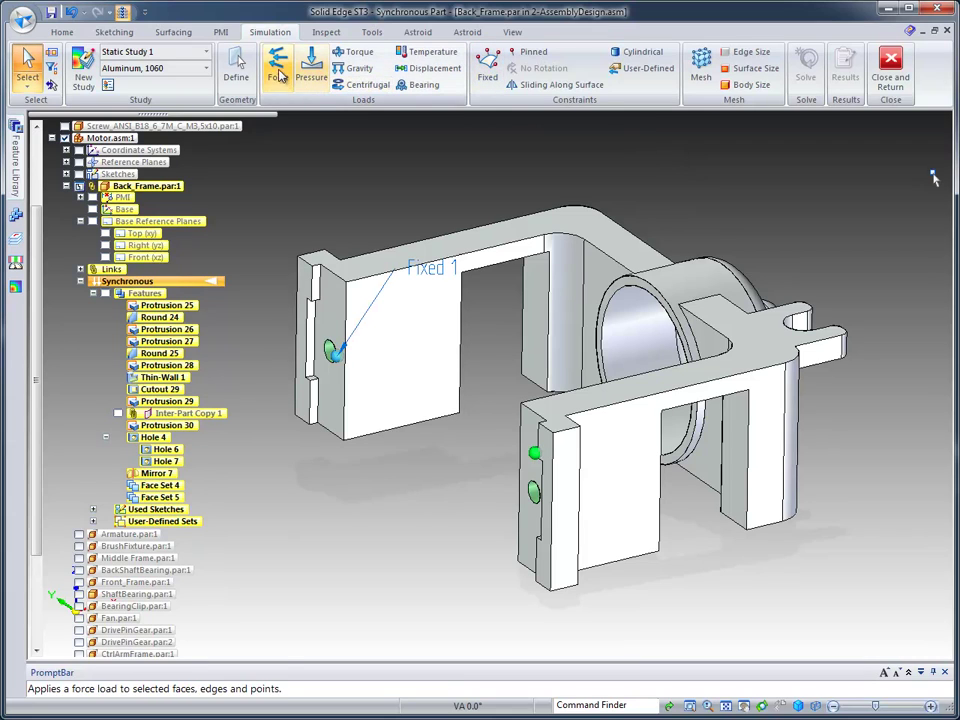
Step: Apply a 50 lbf force to the cylindrical inner face of the bearing boss, with the direction flipped away from the arm ends
click(278, 64)
middle_drag(788, 170, 804, 188)
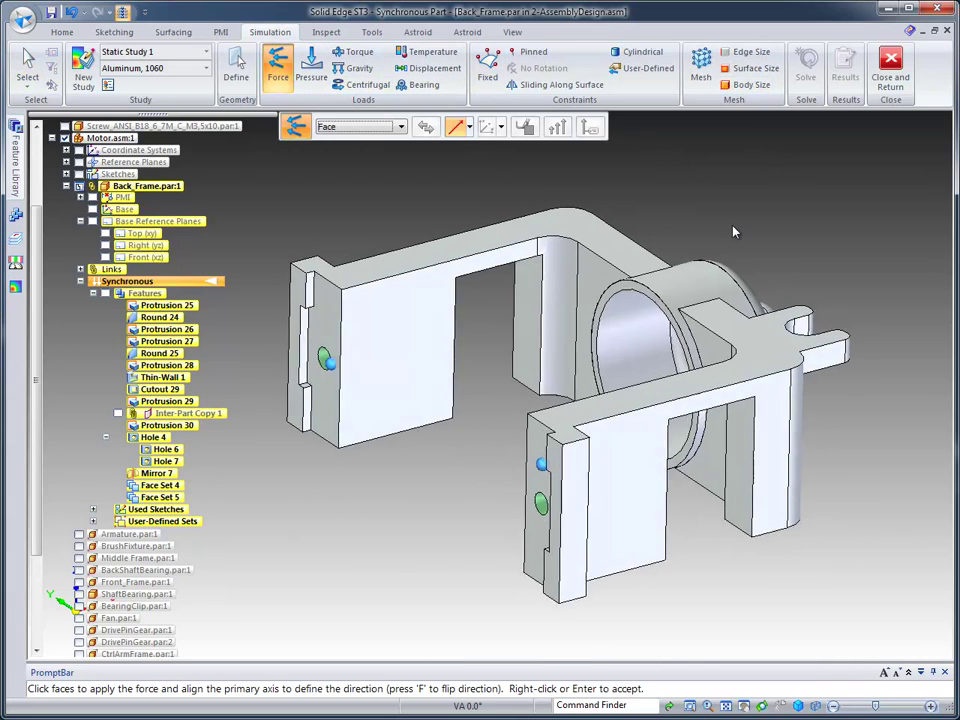
click(632, 334)
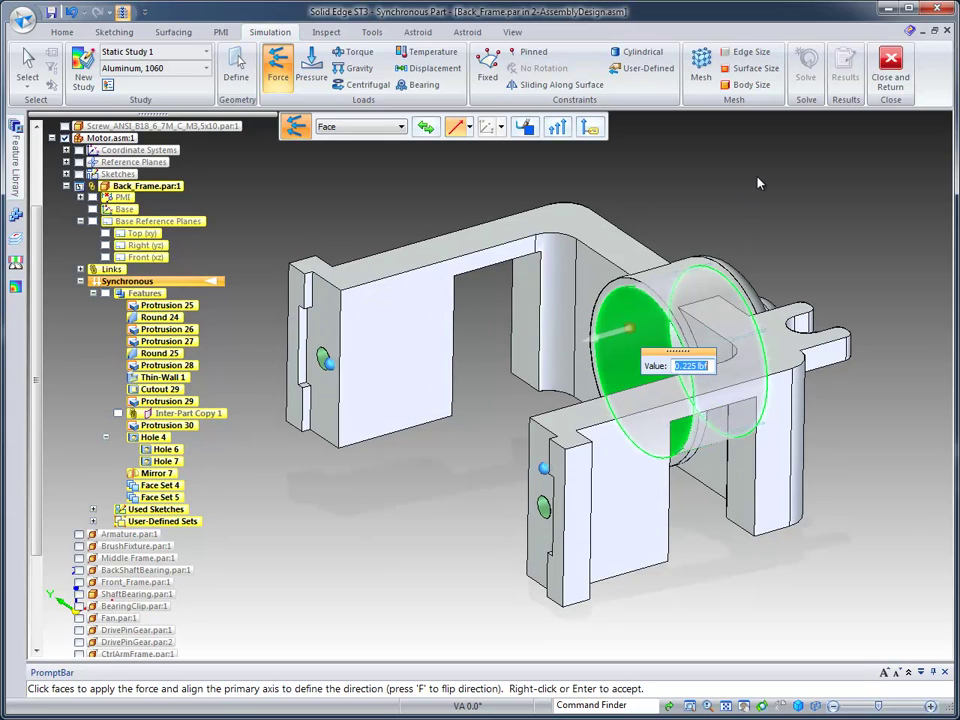
click(427, 130)
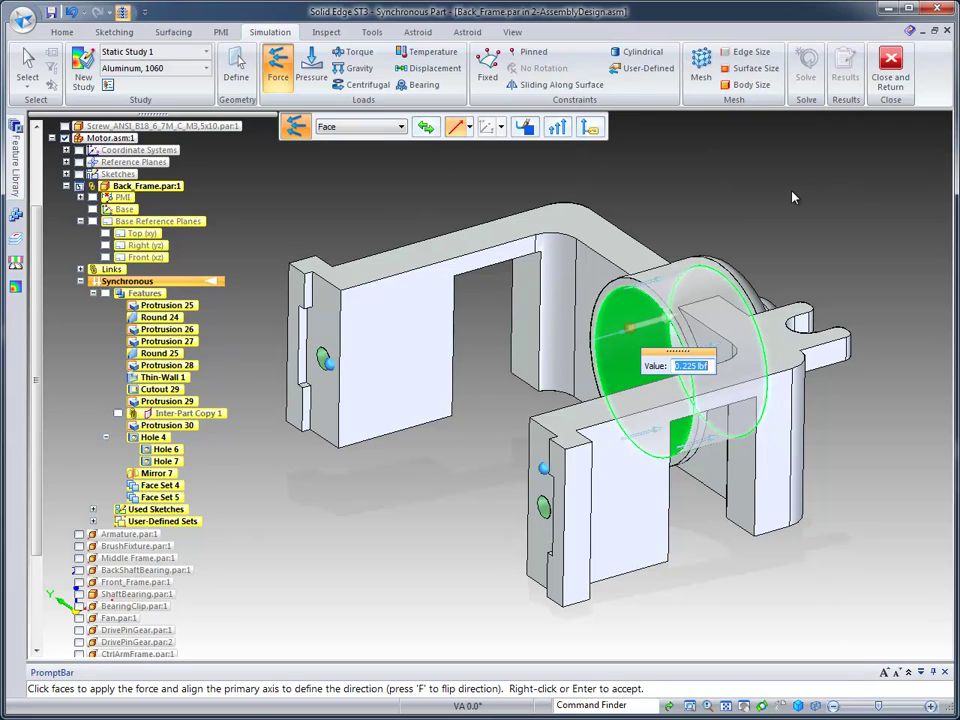
text(50)
key(Return)
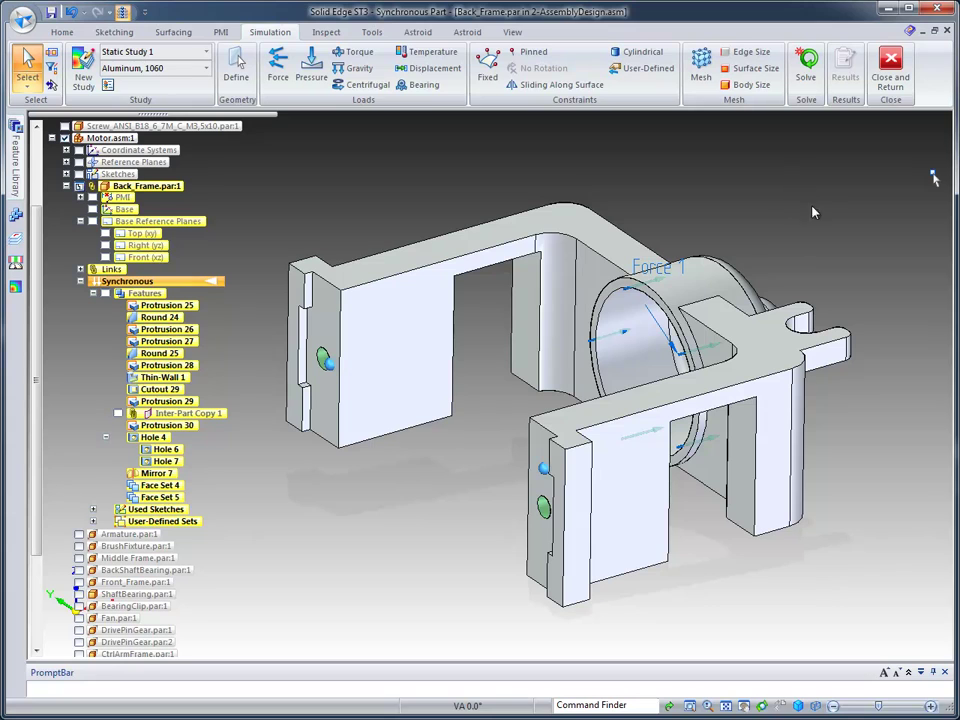
Step: Make the tetrahedral mesh slightly finer, then mesh and solve the static study
middle_drag(446, 336, 424, 344)
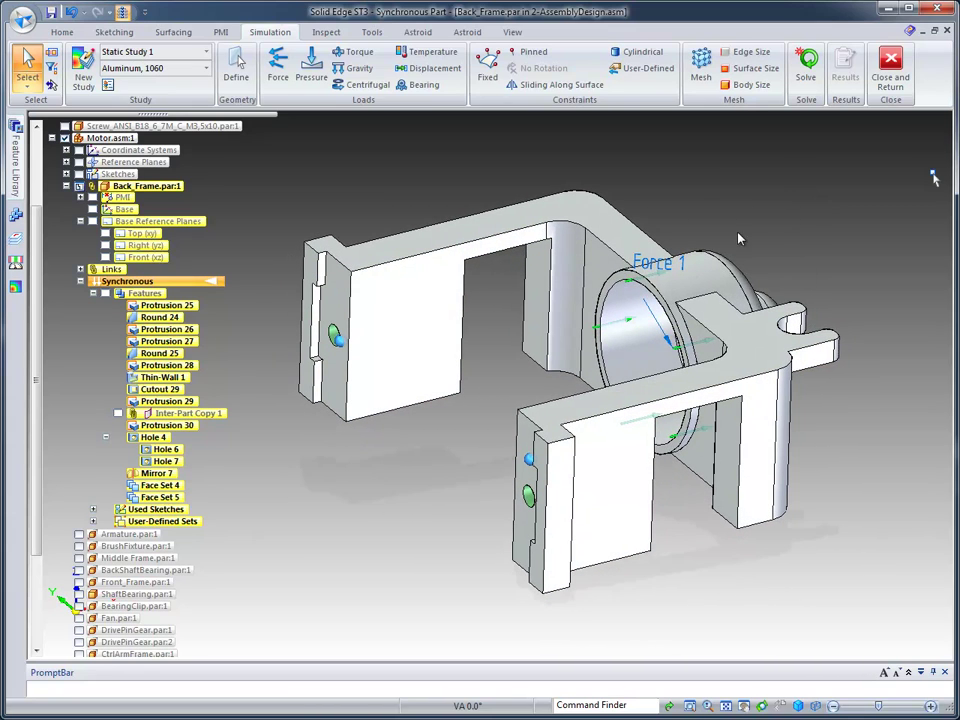
middle_drag(750, 196, 722, 172)
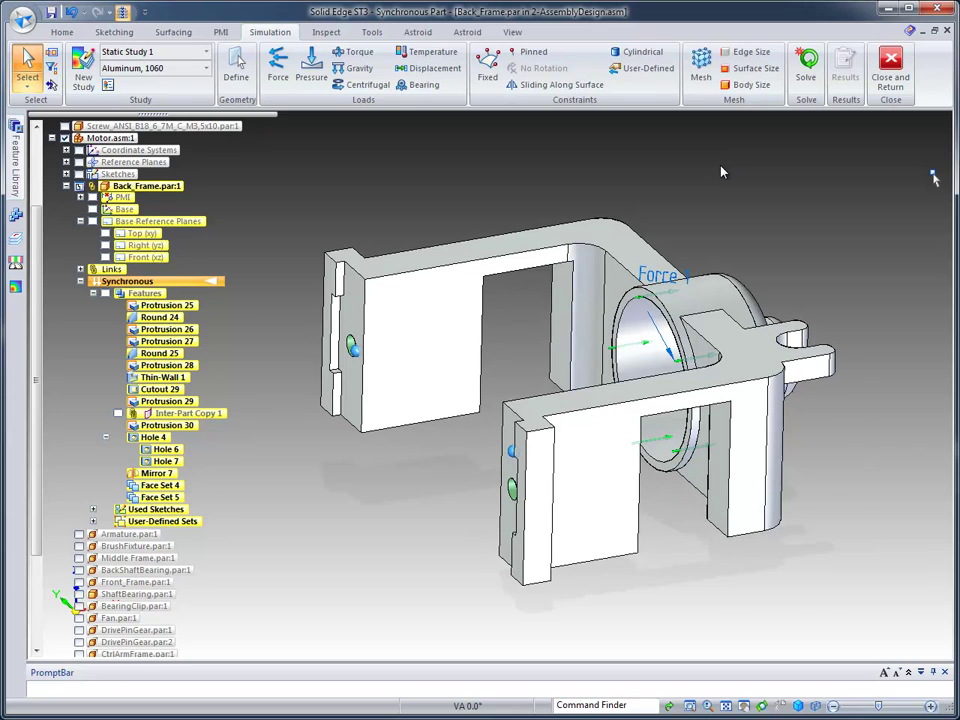
middle_drag(716, 168, 737, 326)
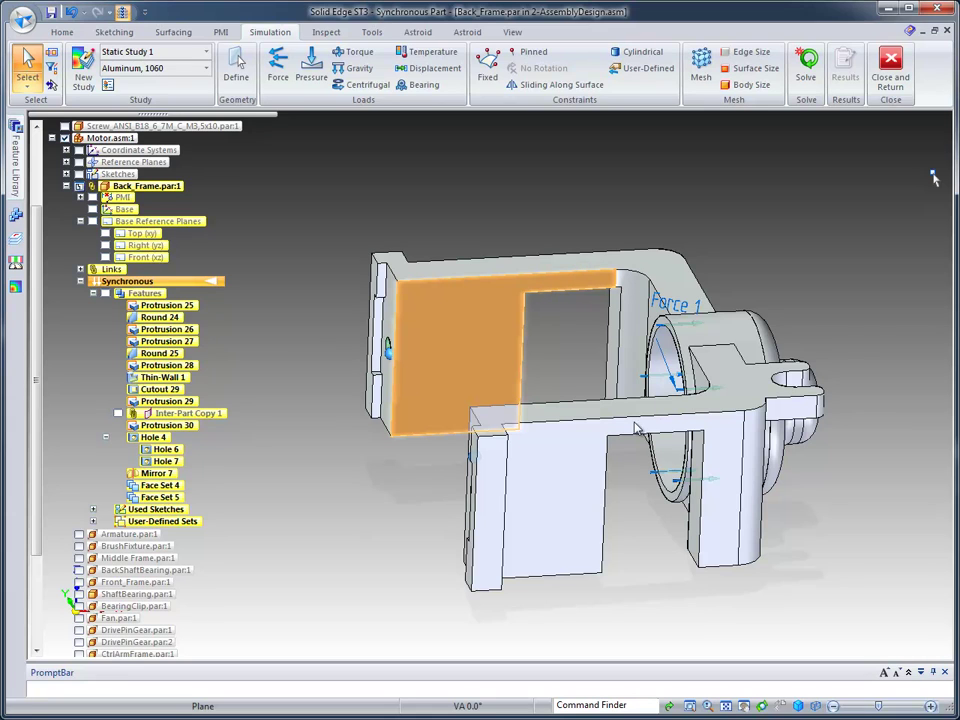
middle_drag(576, 272, 617, 375)
middle_drag(790, 211, 670, 189)
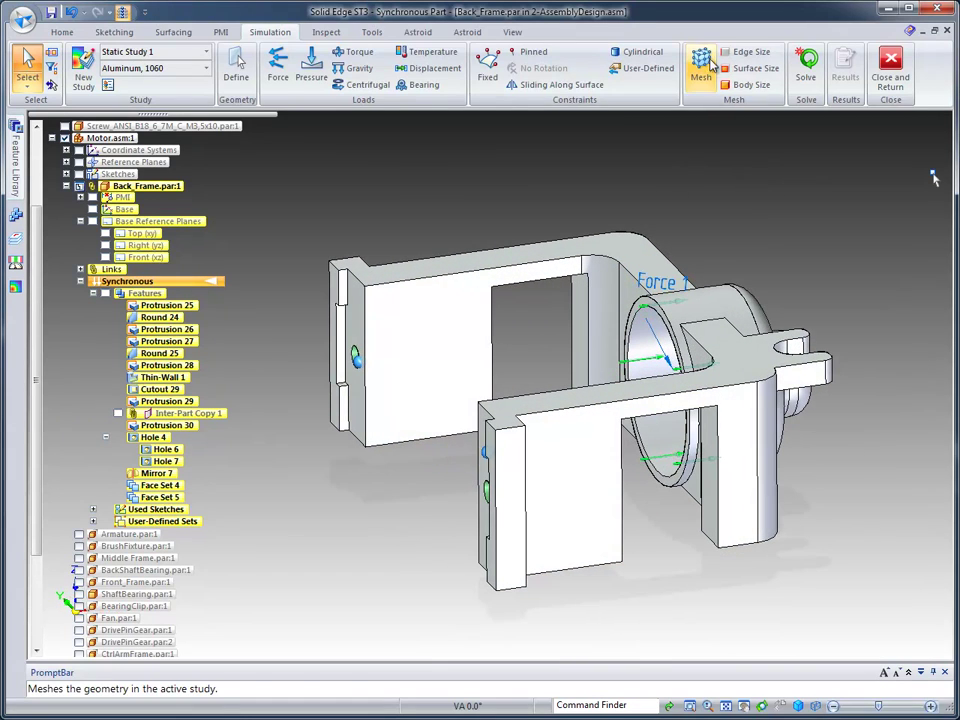
click(705, 64)
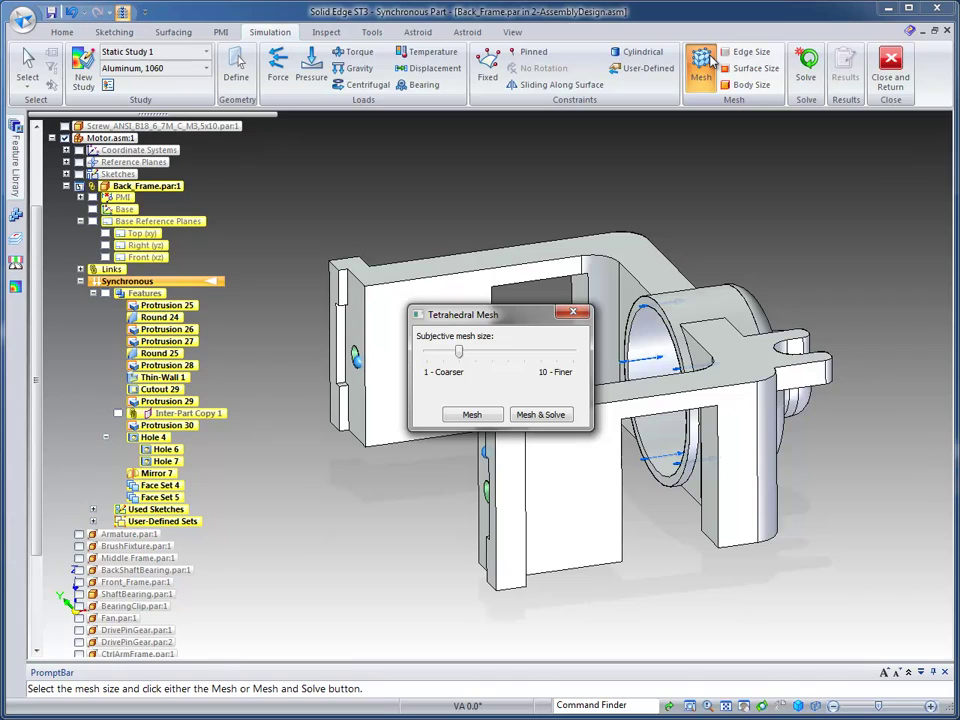
drag(459, 352, 477, 354)
click(560, 415)
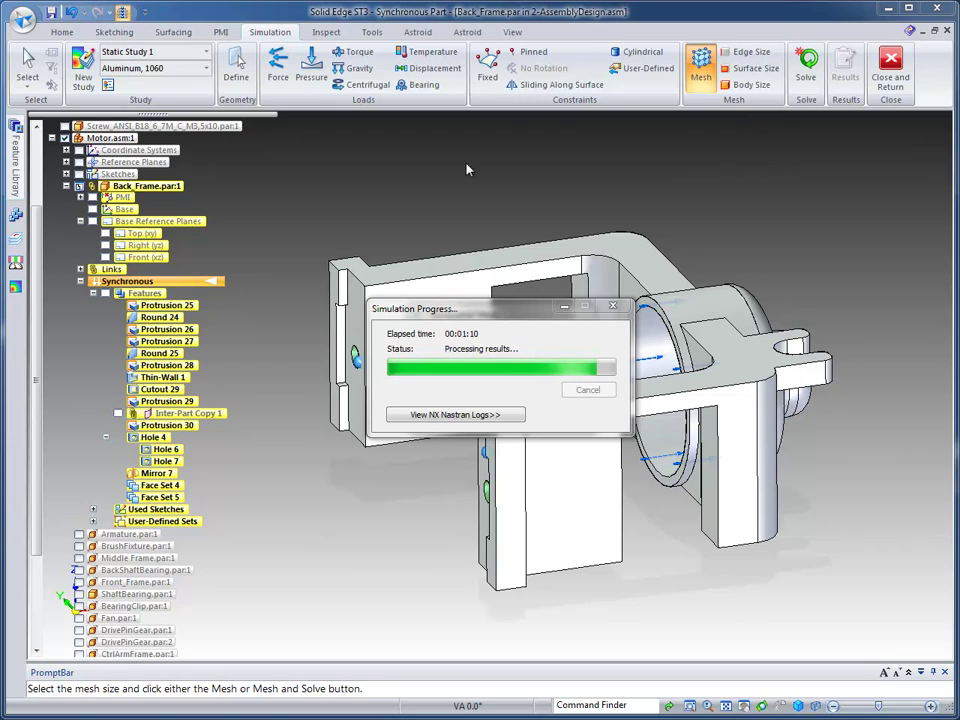
drag(490, 314, 492, 158)
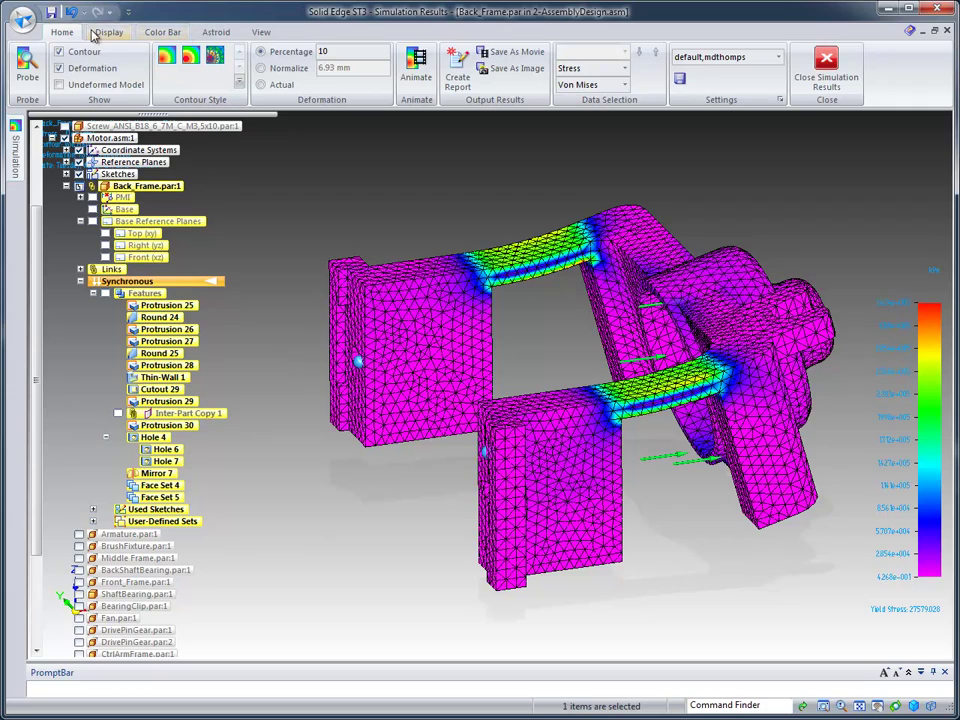
Step: Set the colour of the simulation results text to black
click(162, 32)
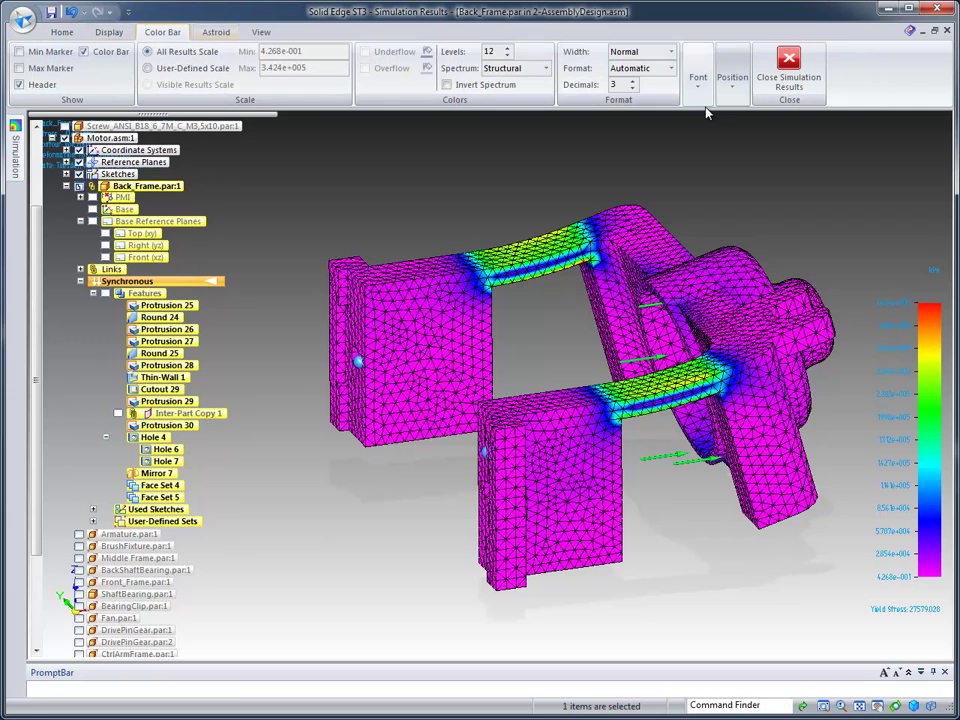
click(717, 100)
click(727, 143)
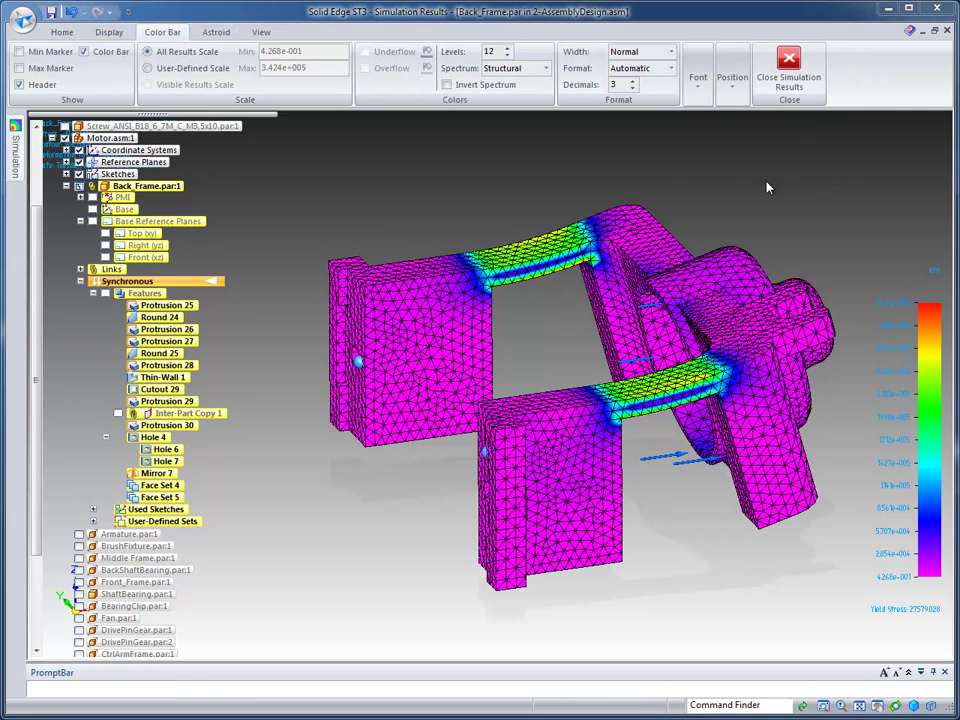
click(327, 365)
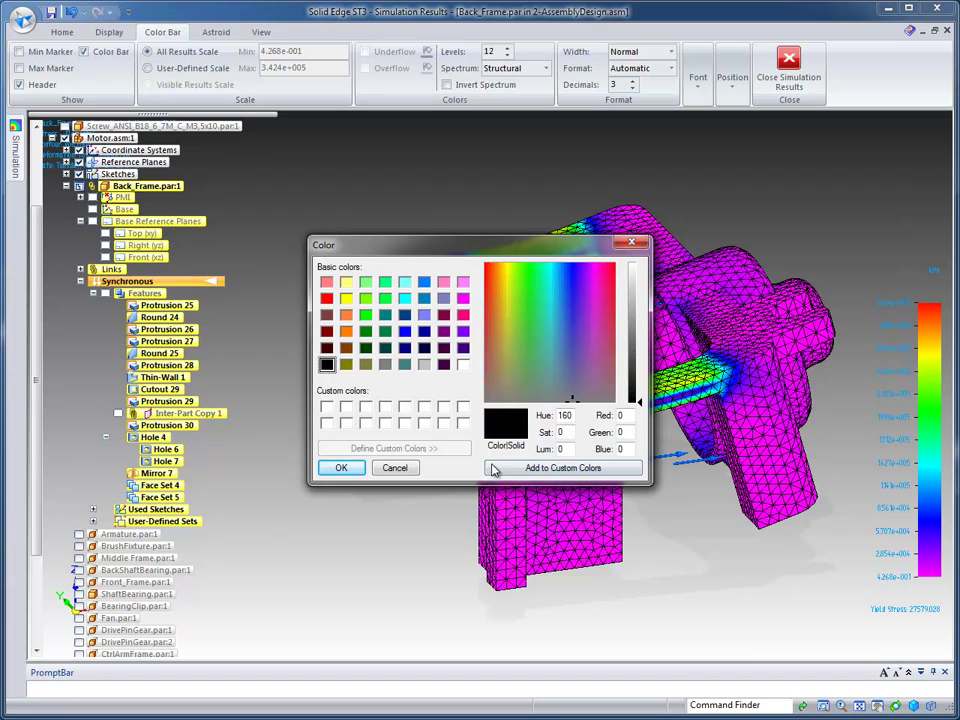
click(341, 468)
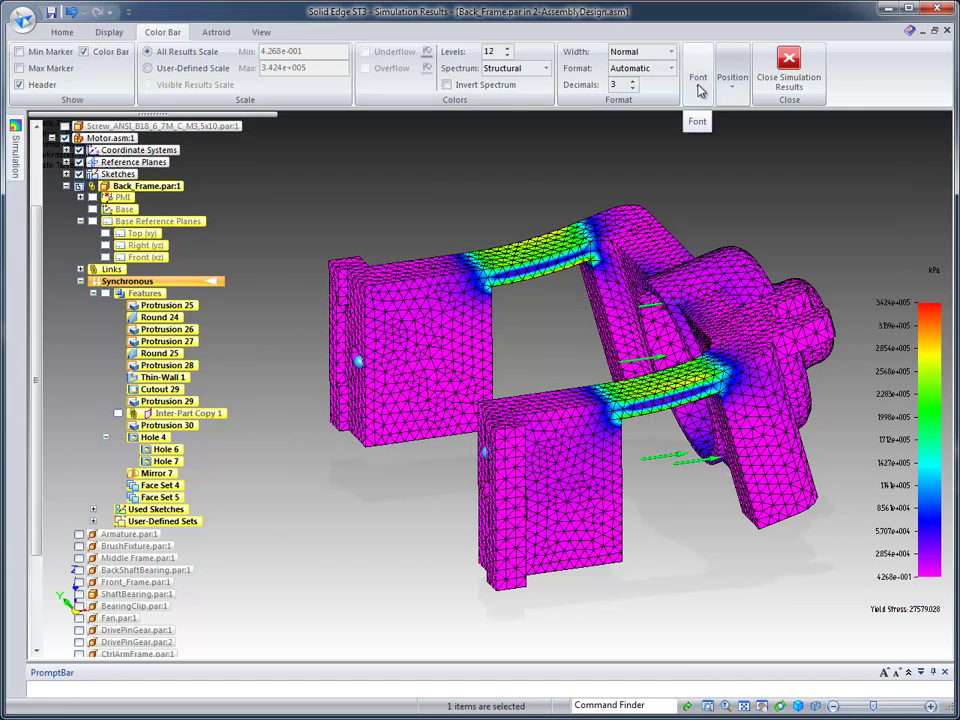
Step: Change the font of the results text to a bold sans-serif typeface
click(698, 82)
click(713, 125)
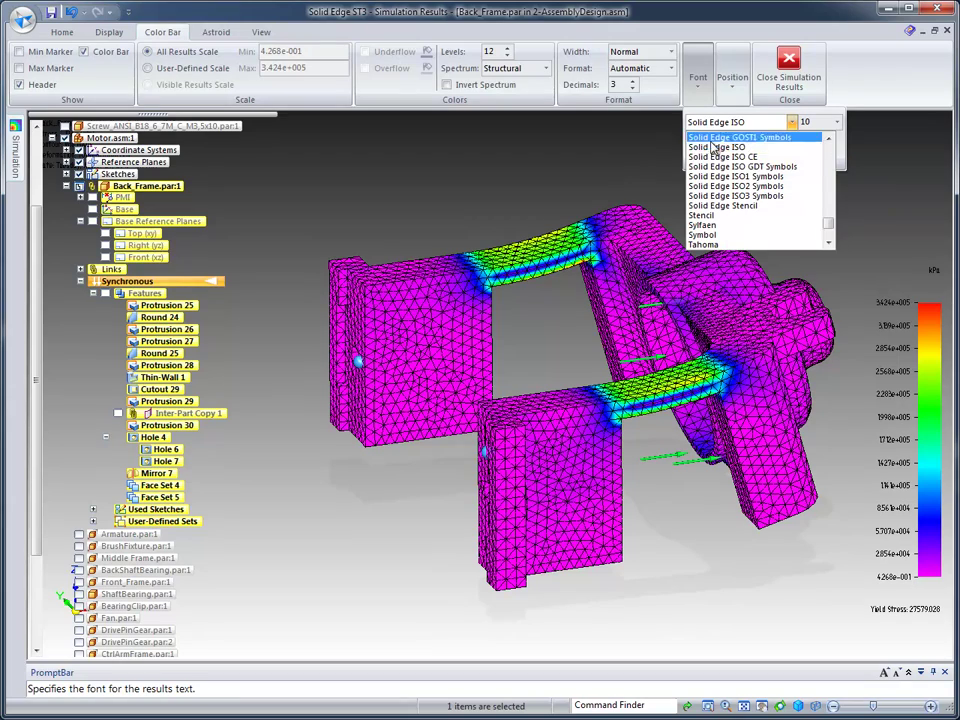
key(a)
click(714, 225)
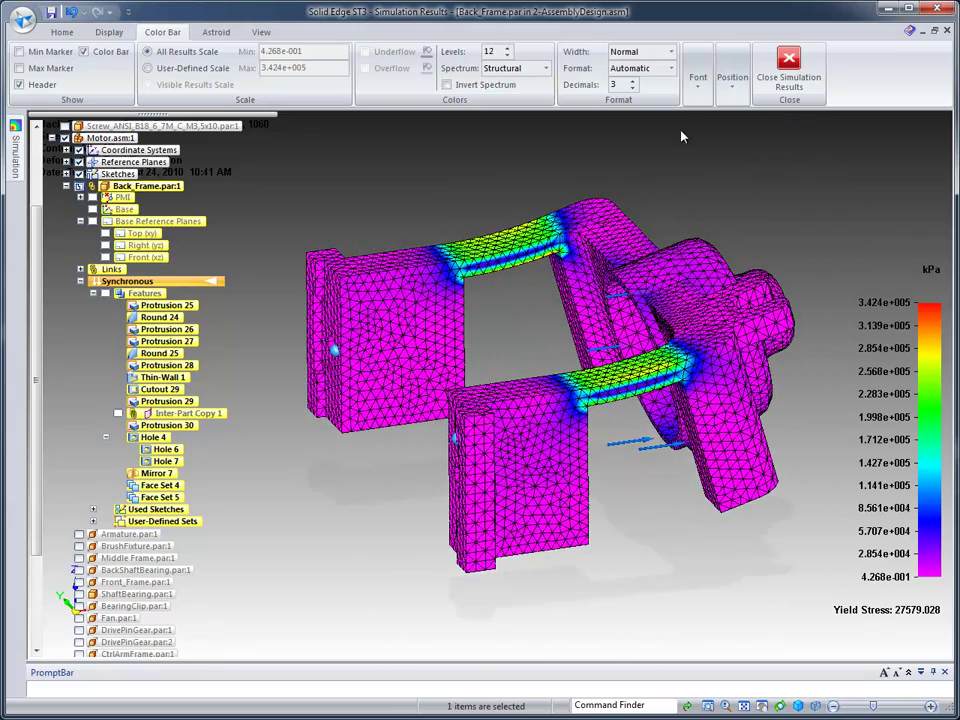
Step: Compare the banded and element contour styles on the stress plot and return to the smooth contour
click(108, 33)
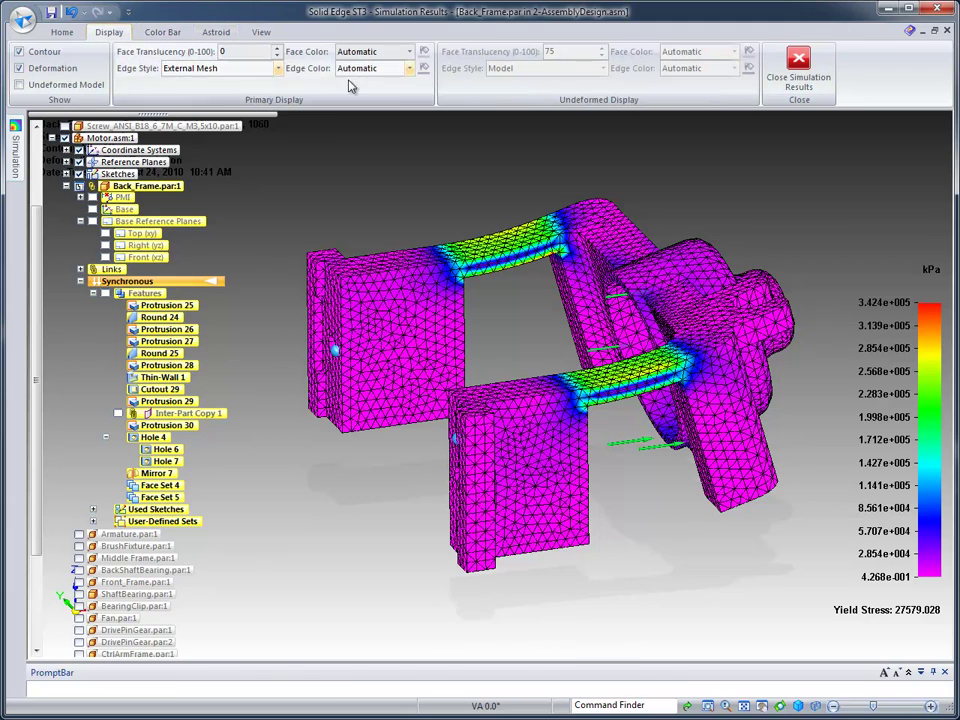
click(62, 33)
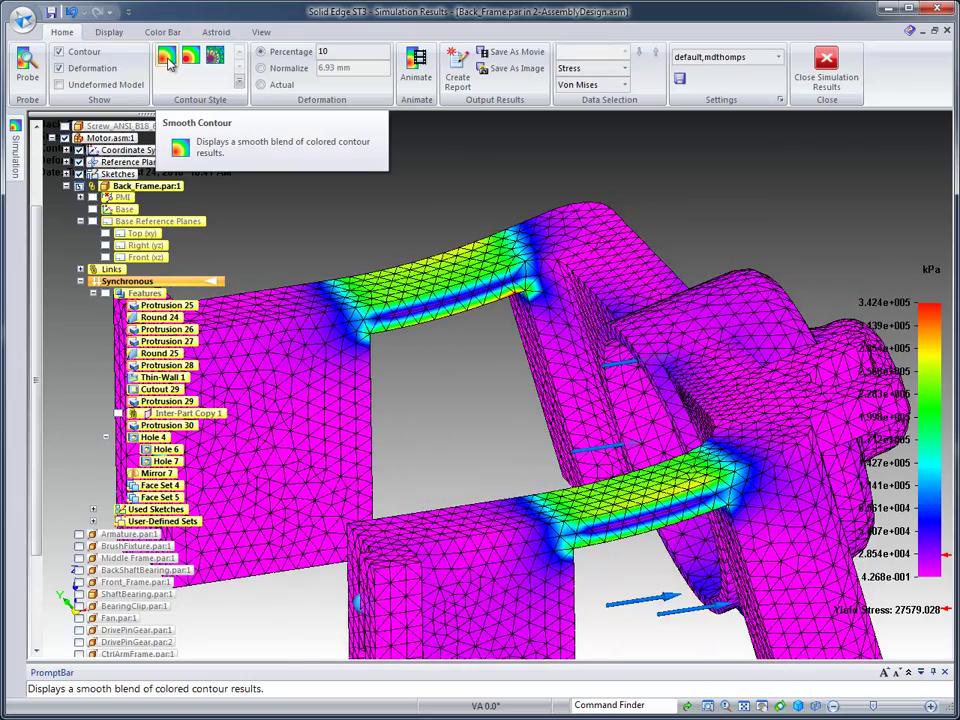
click(191, 57)
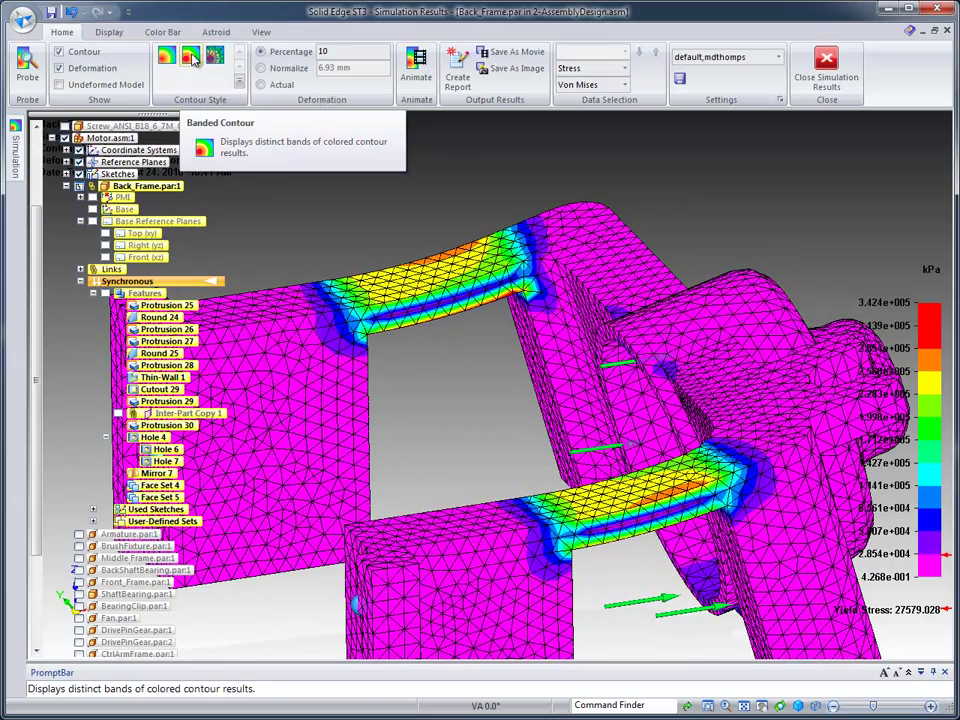
click(213, 57)
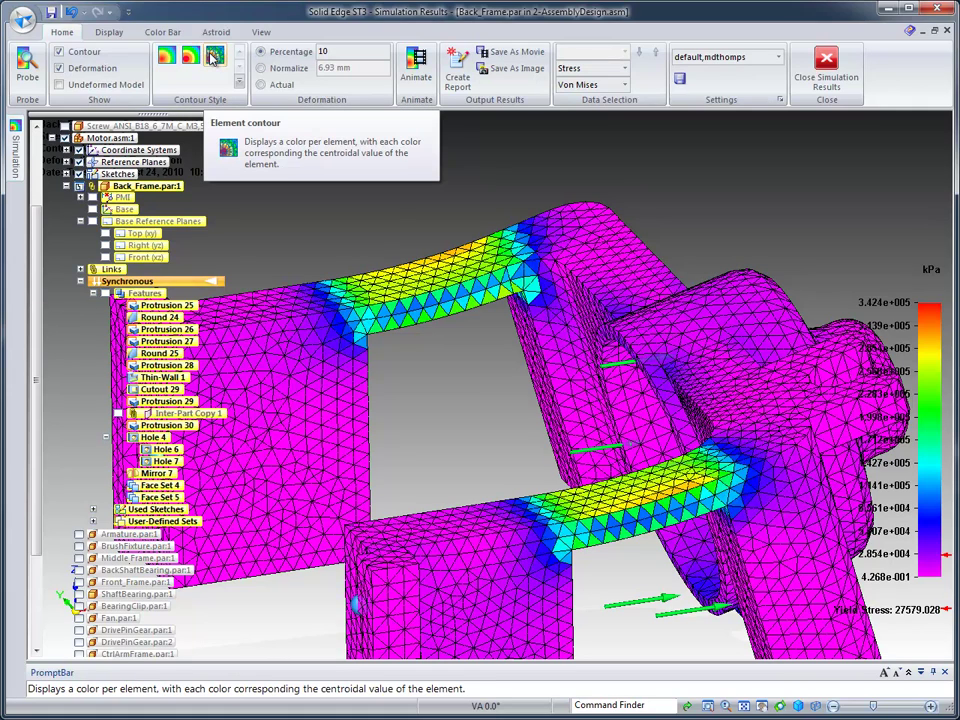
click(191, 57)
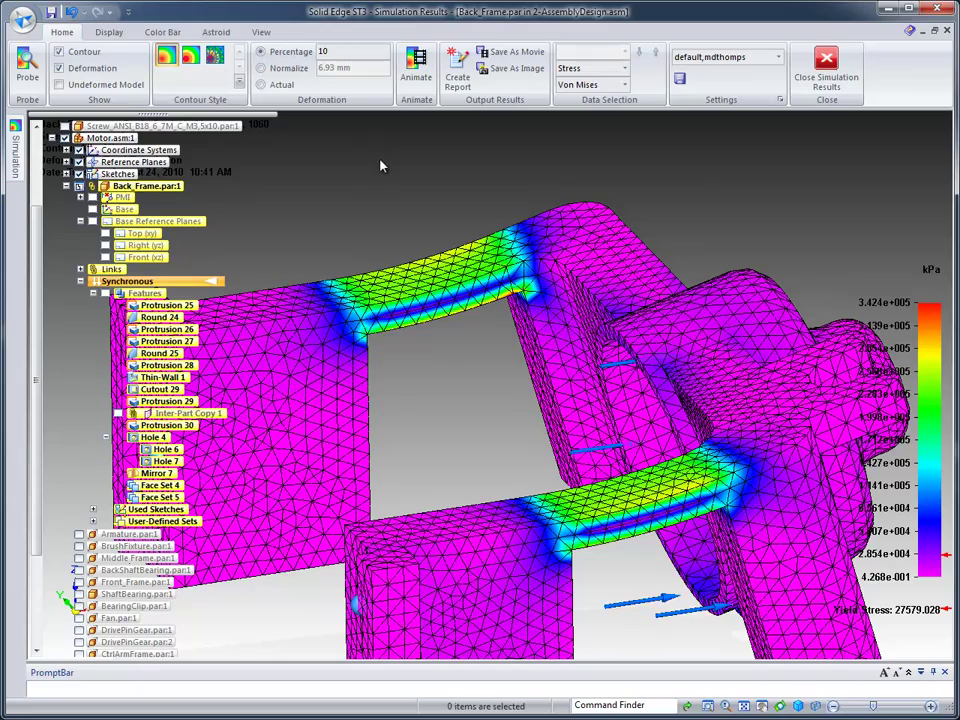
Step: Play the animation of the Von Mises stress results on the deforming frame, and close the animation
scroll(699, 167, down, 3)
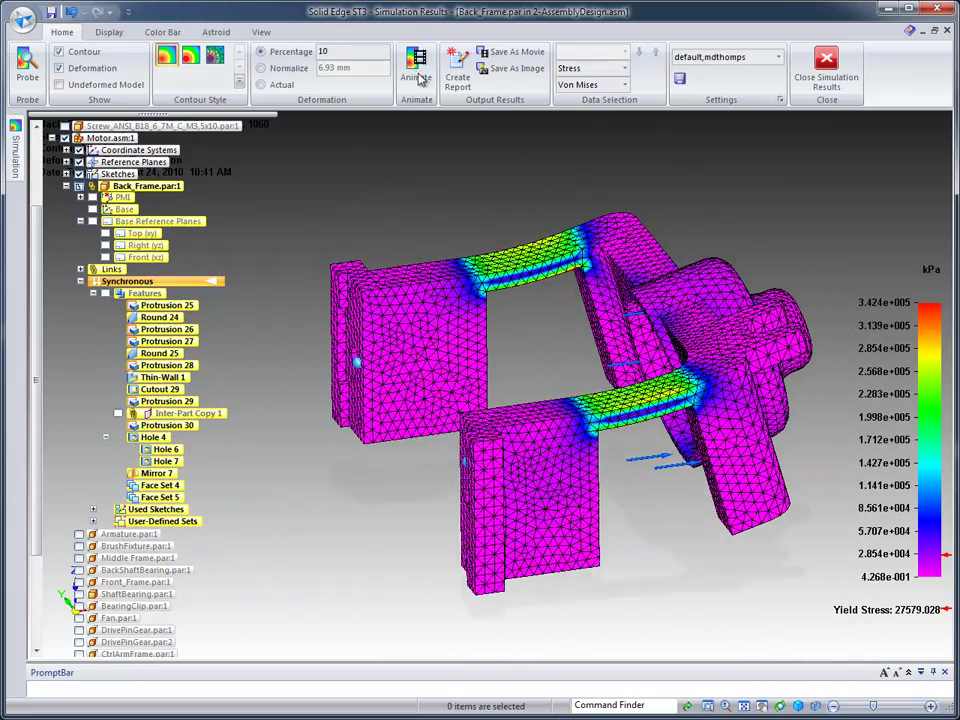
click(424, 80)
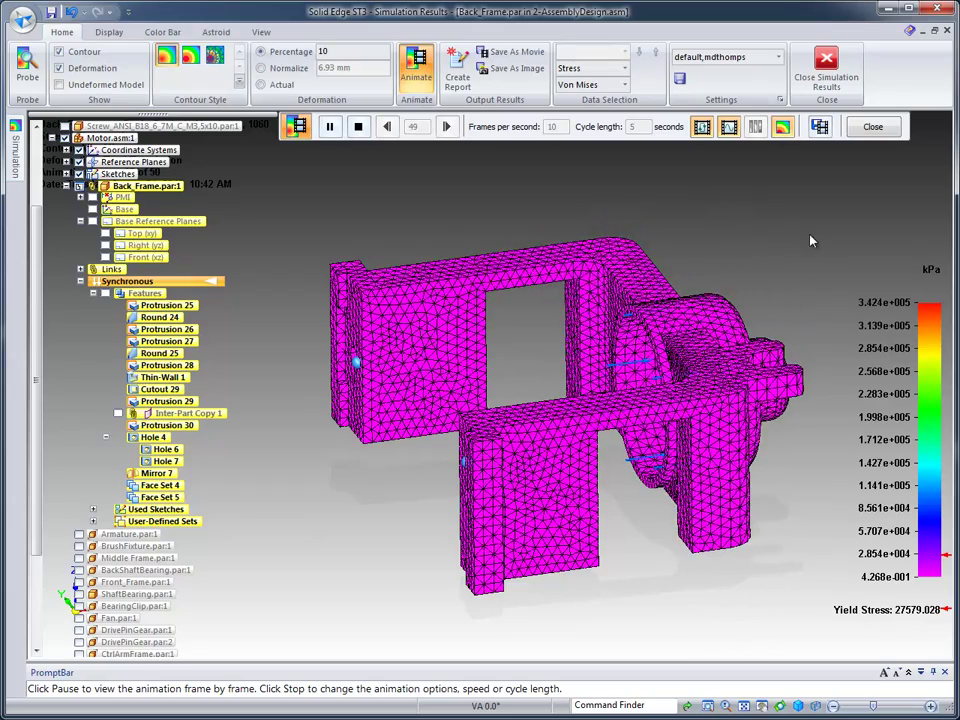
click(872, 126)
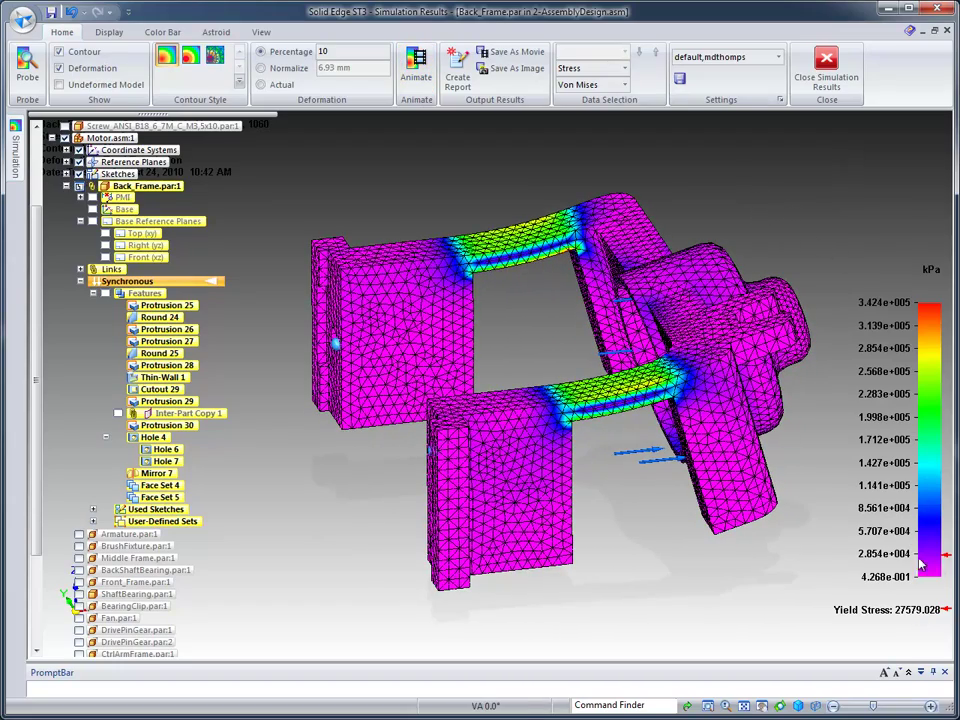
Step: Switch the results plot from stress to Displacement with the Total Translation component
click(624, 68)
click(610, 84)
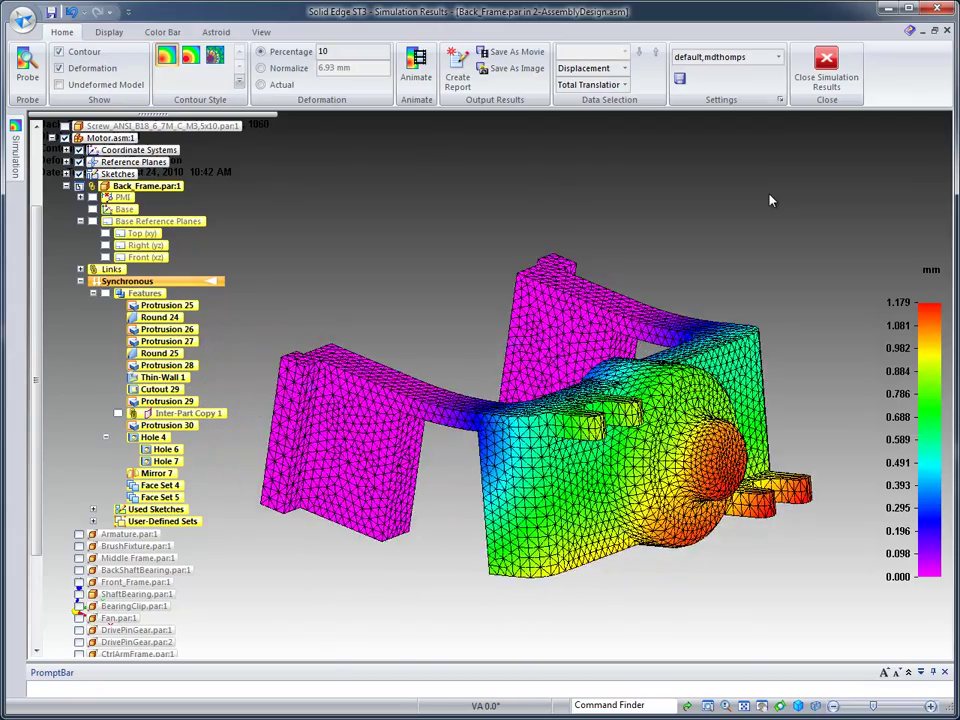
Step: Close the simulation results, collapse Back_Frame in the assembly structure, and exit the part back to the assembly
click(826, 66)
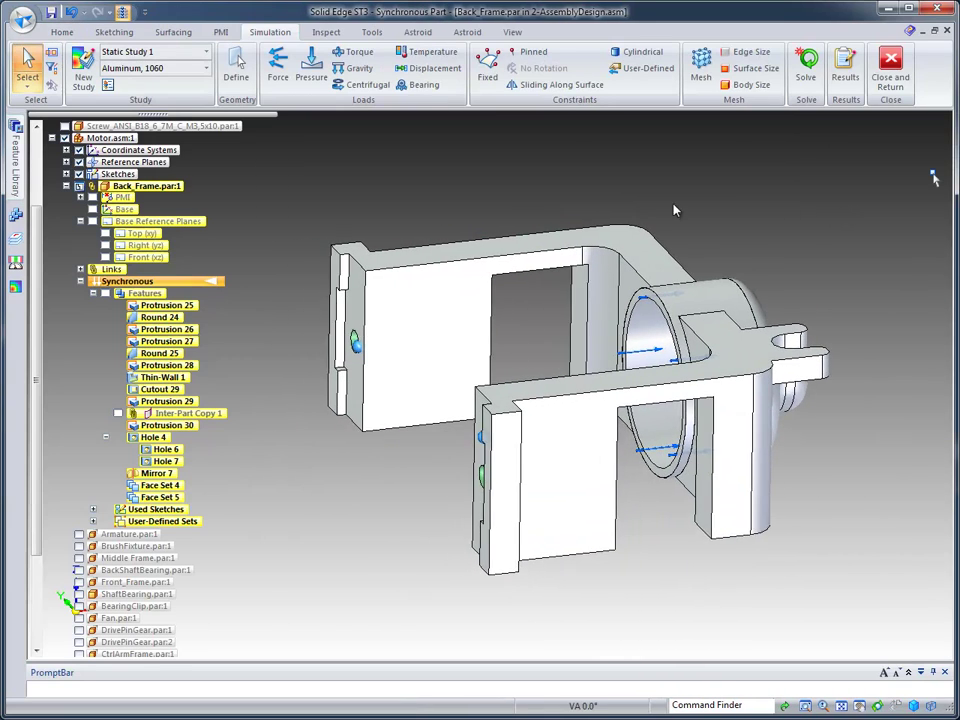
click(66, 187)
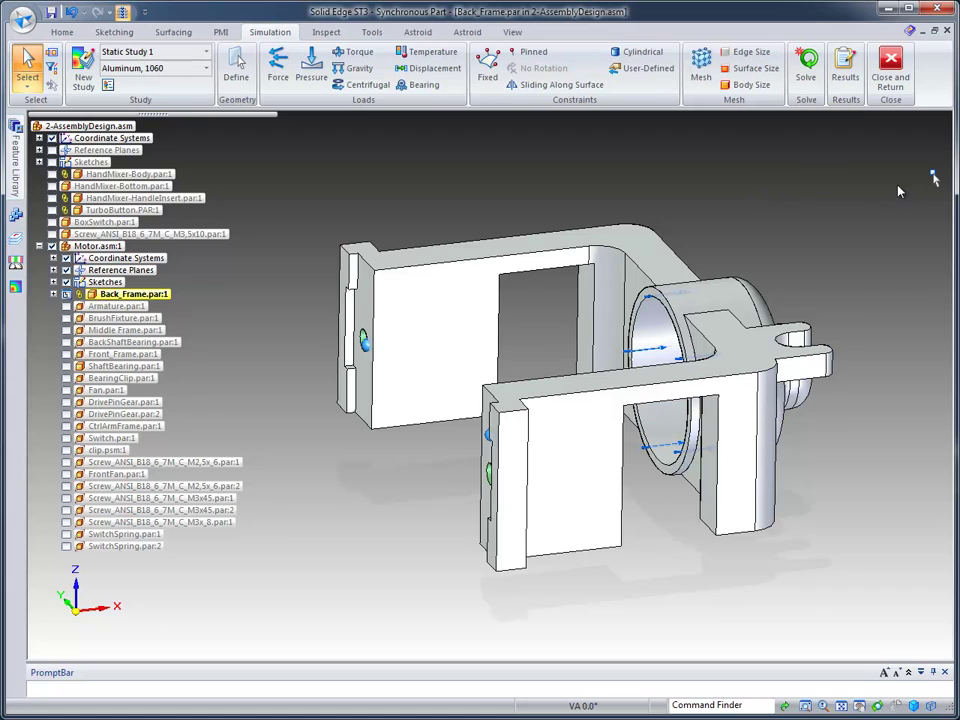
click(899, 85)
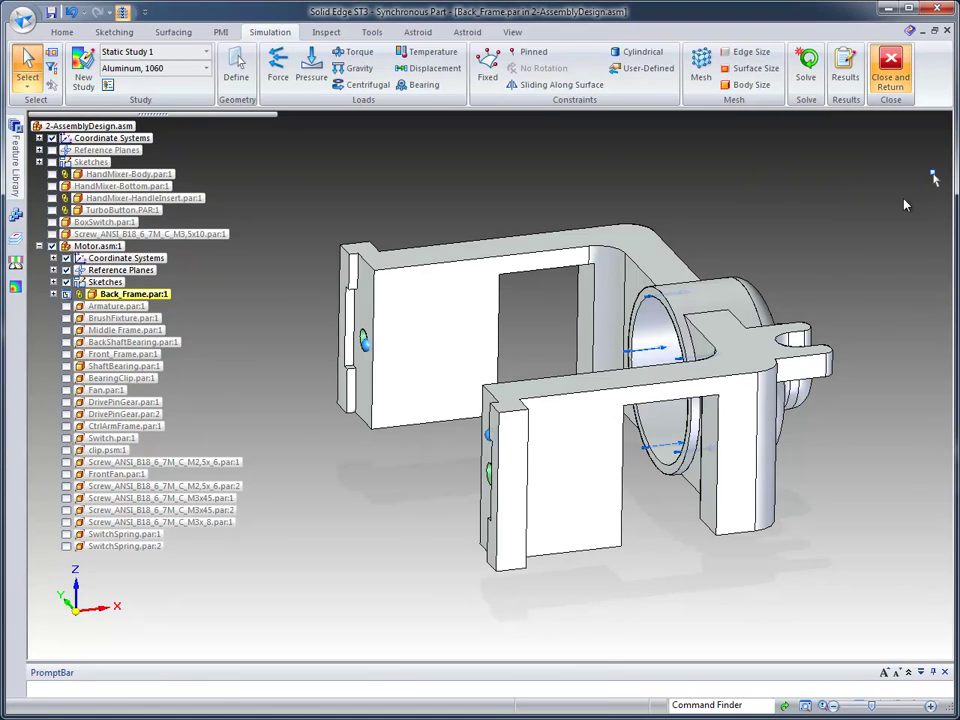